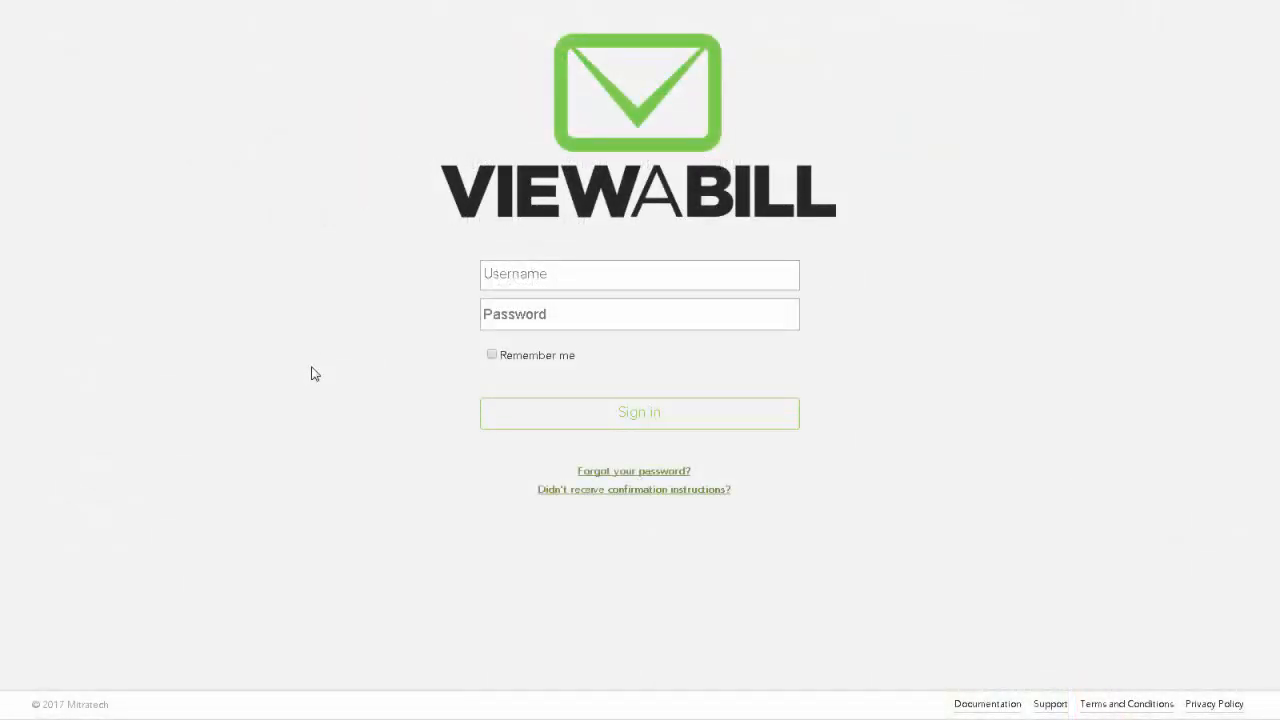
- Sign in to Viewabill with the support account's e-mail address and password
left_click(544, 273)
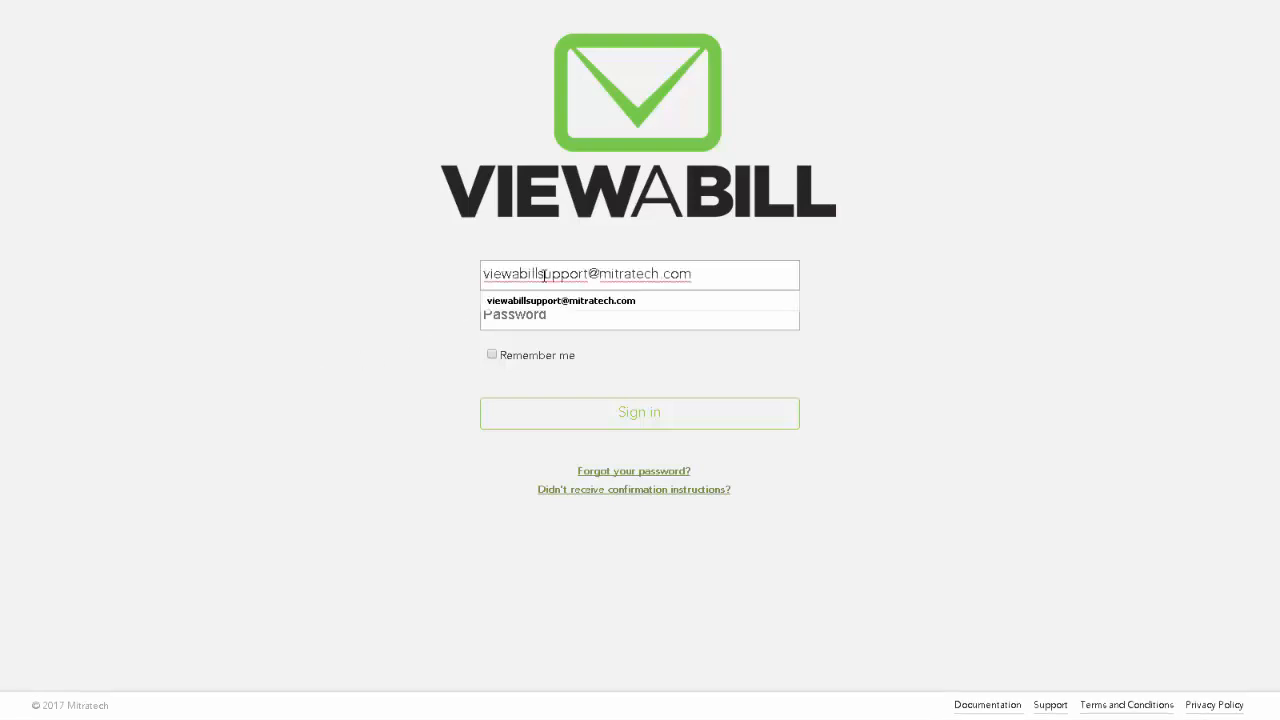
key("Tab")
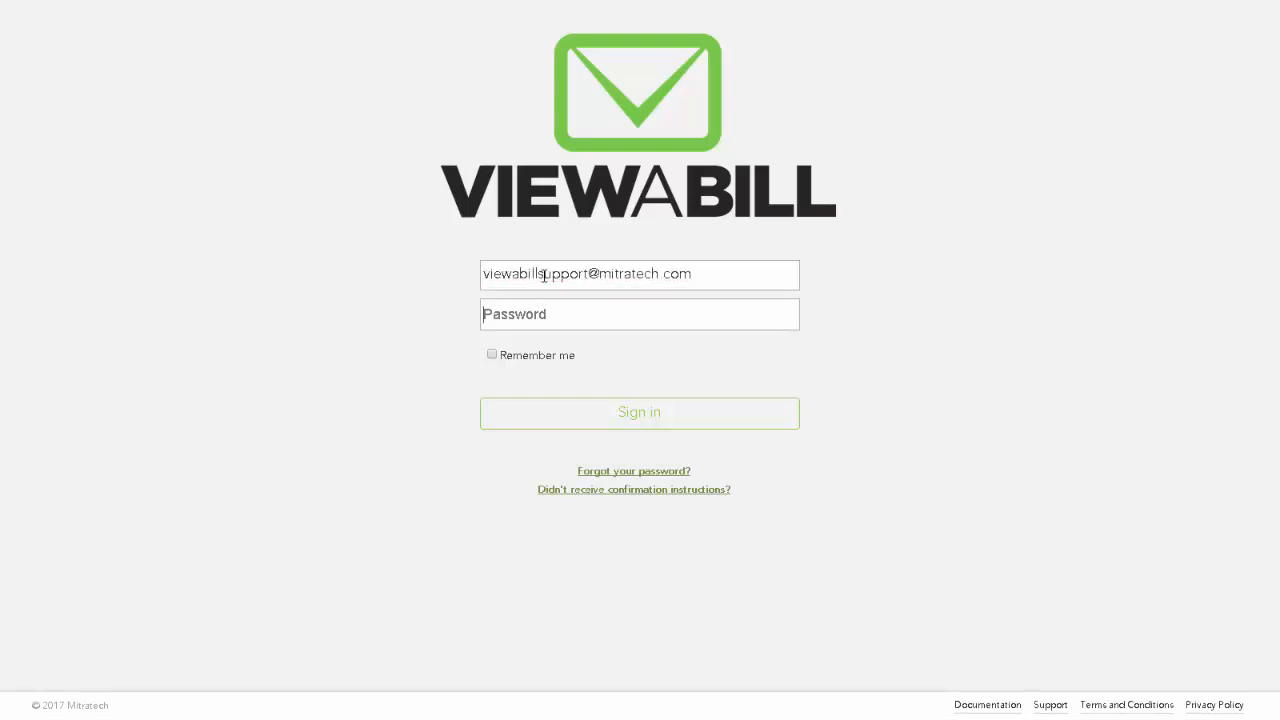
type("********")
key("Return")
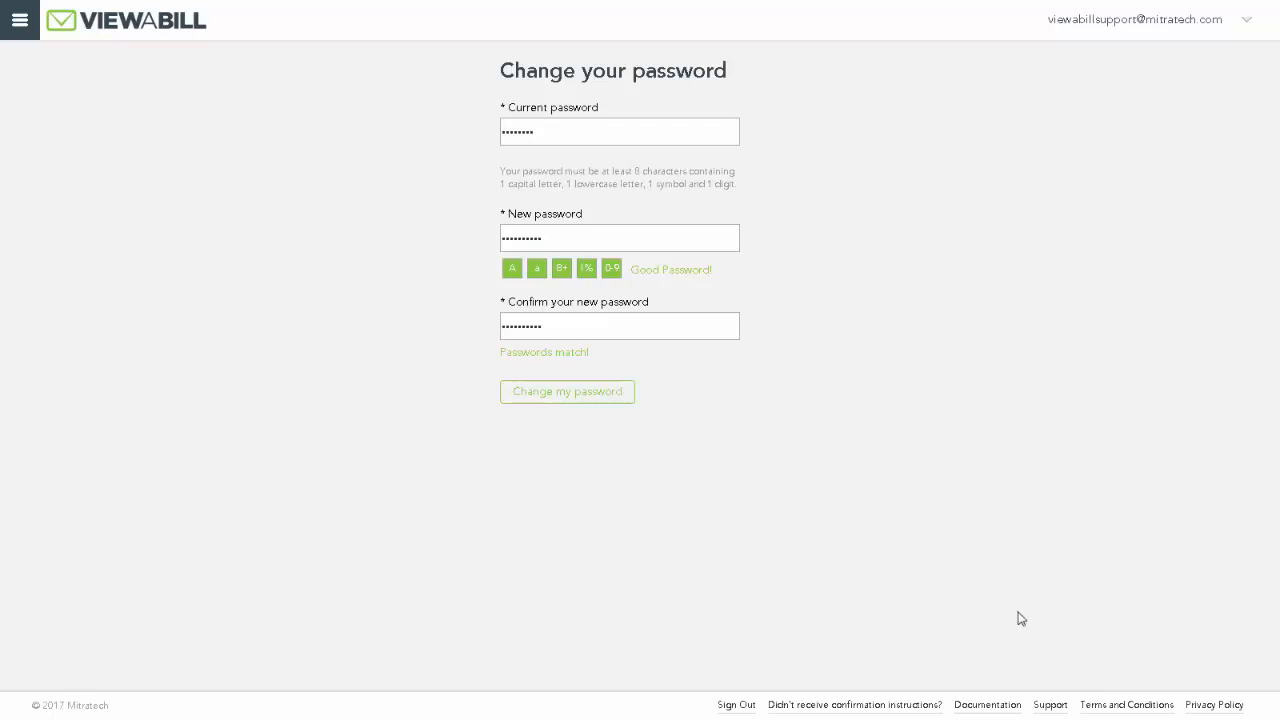
- Save the new password and choose Aderant as the billing software
left_click(597, 404)
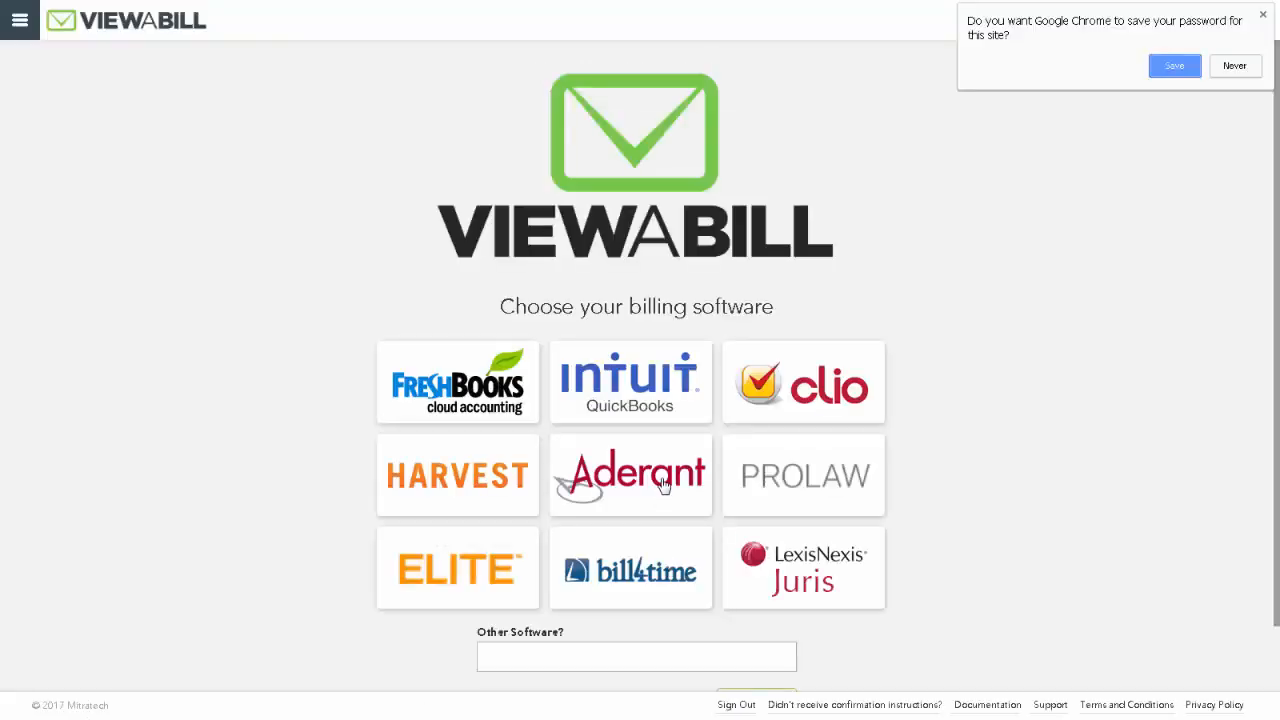
left_click(664, 485)
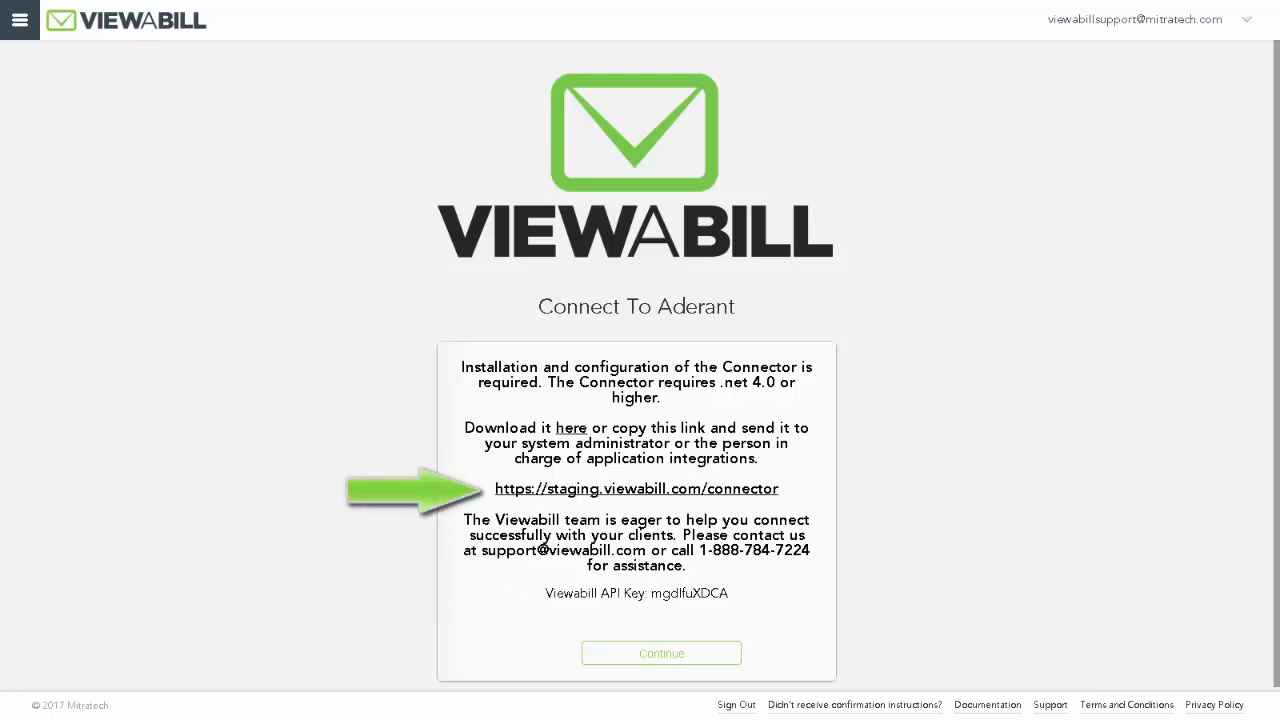
- Continue past the Aderant connector instructions and submit the filled firm information form
left_click(661, 653)
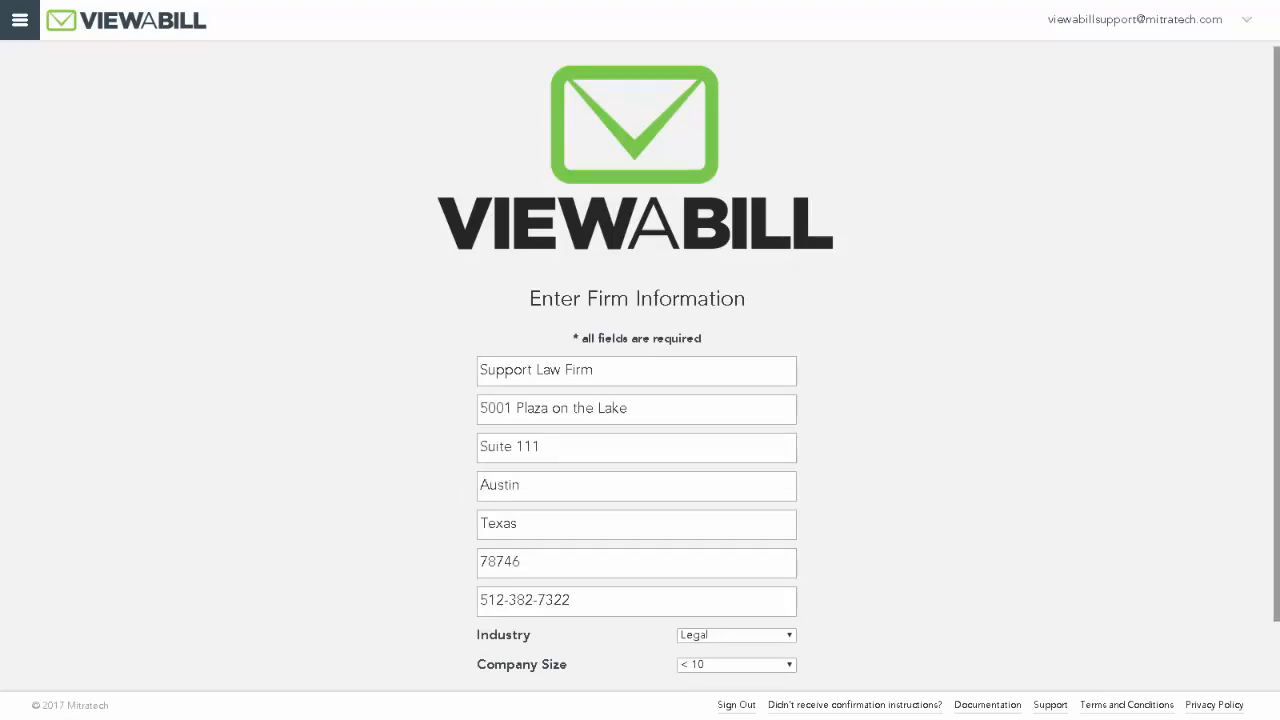
scroll(786, 654, "down", 2)
left_click(766, 646)
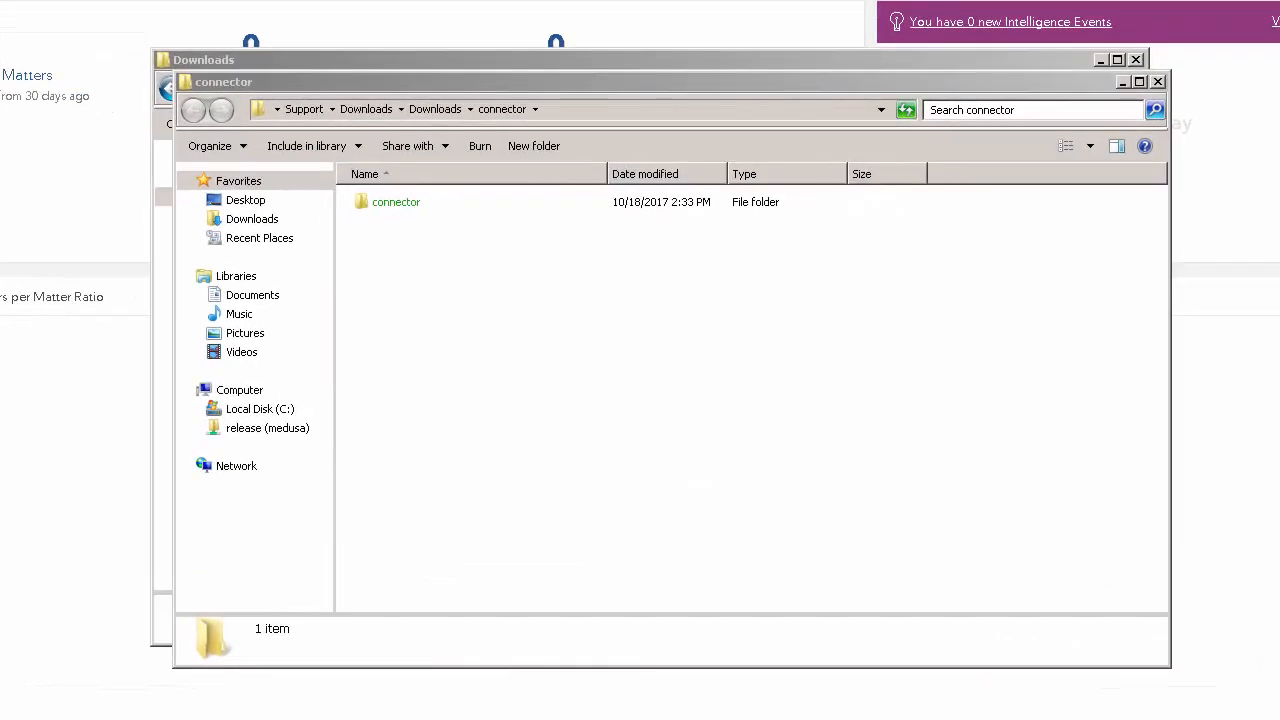
- Run ViewabillConnectorSetup.exe from the connector folder and install it to the default folder
double_click(396, 201)
double_click(440, 224)
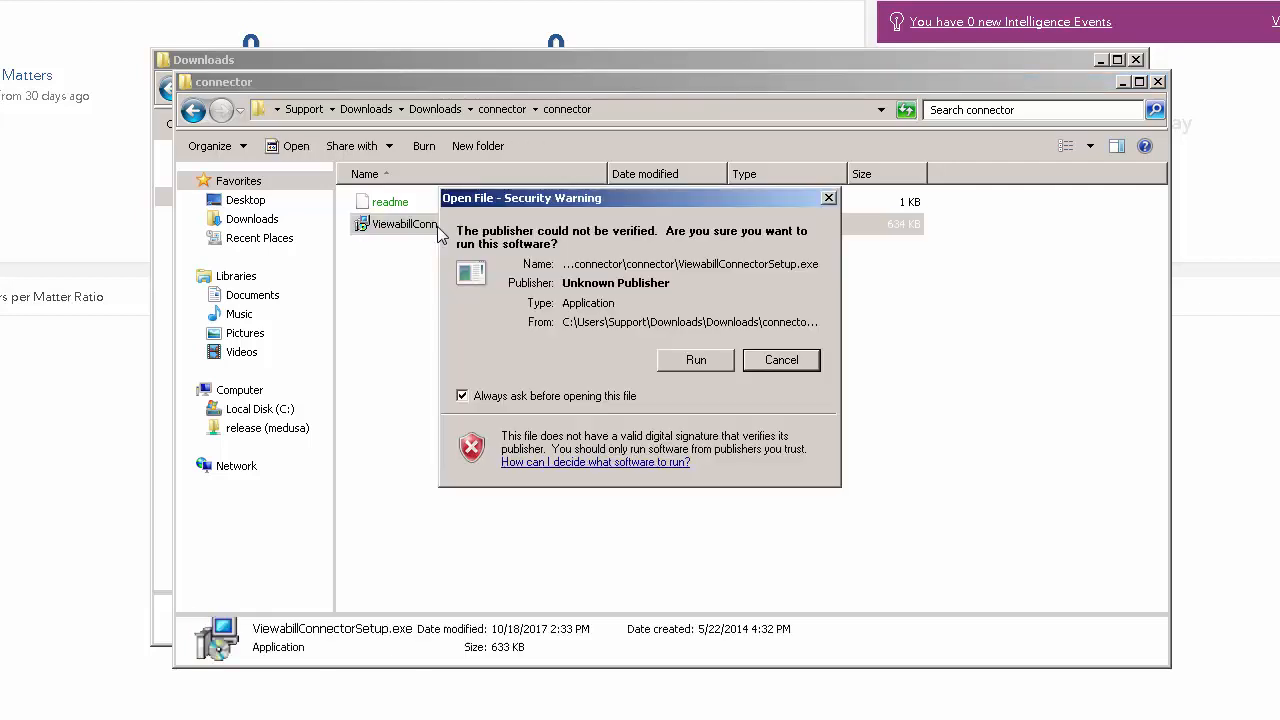
left_click(706, 366)
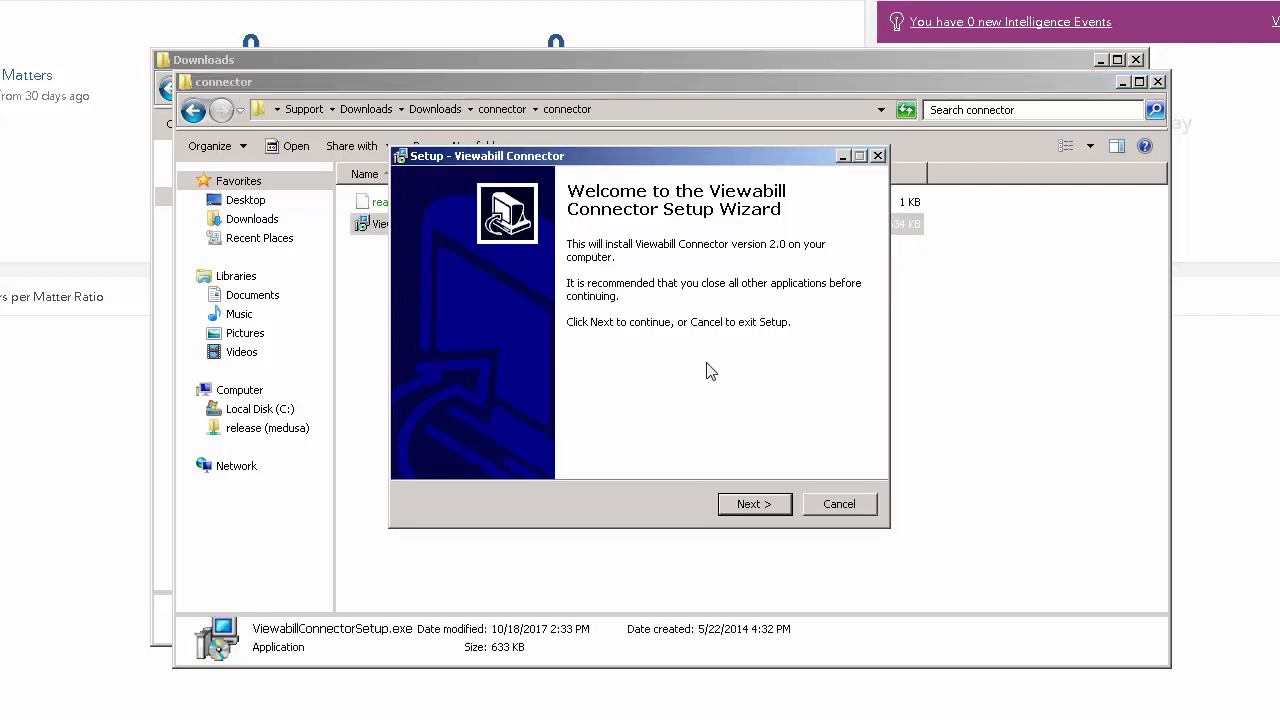
left_click(754, 504)
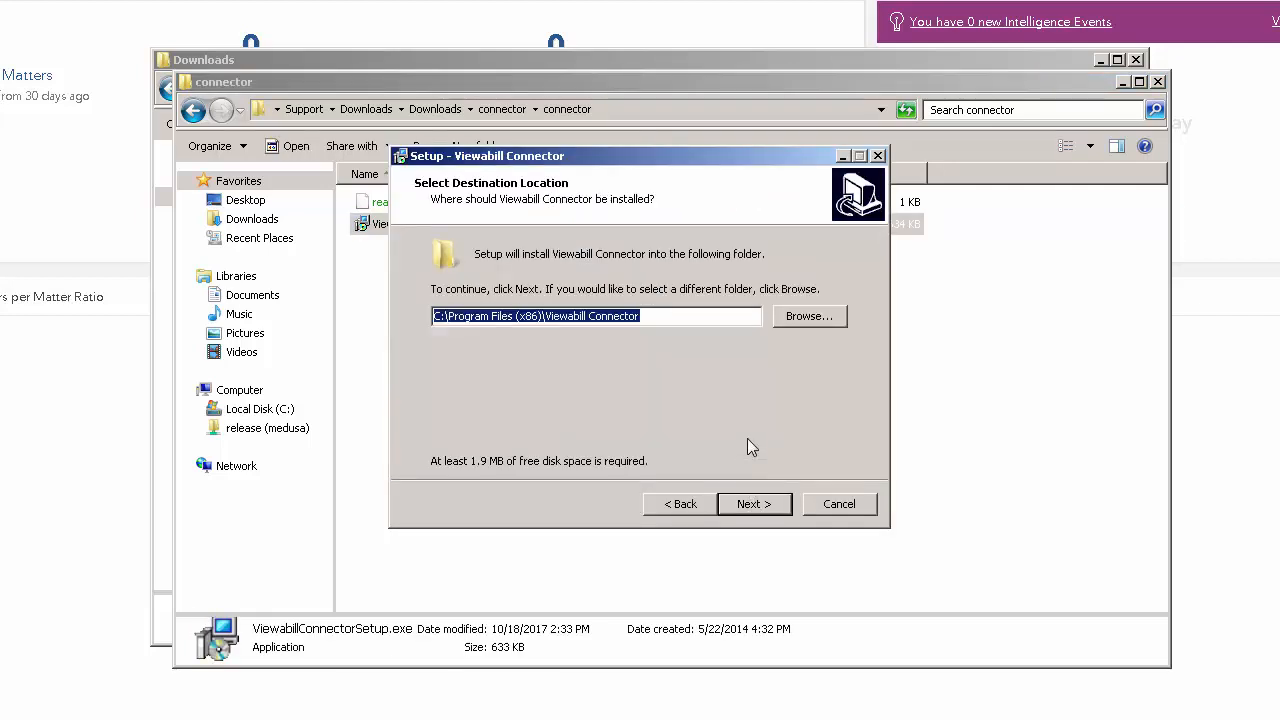
left_click(755, 504)
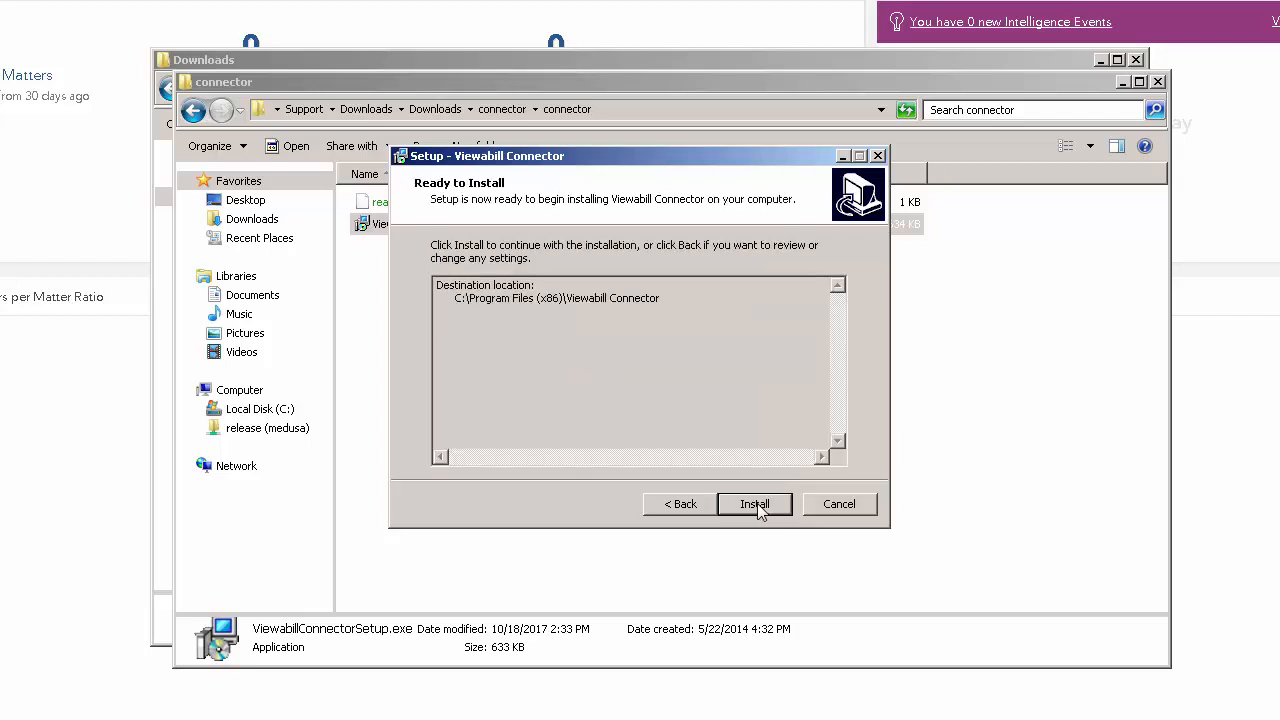
left_click(755, 504)
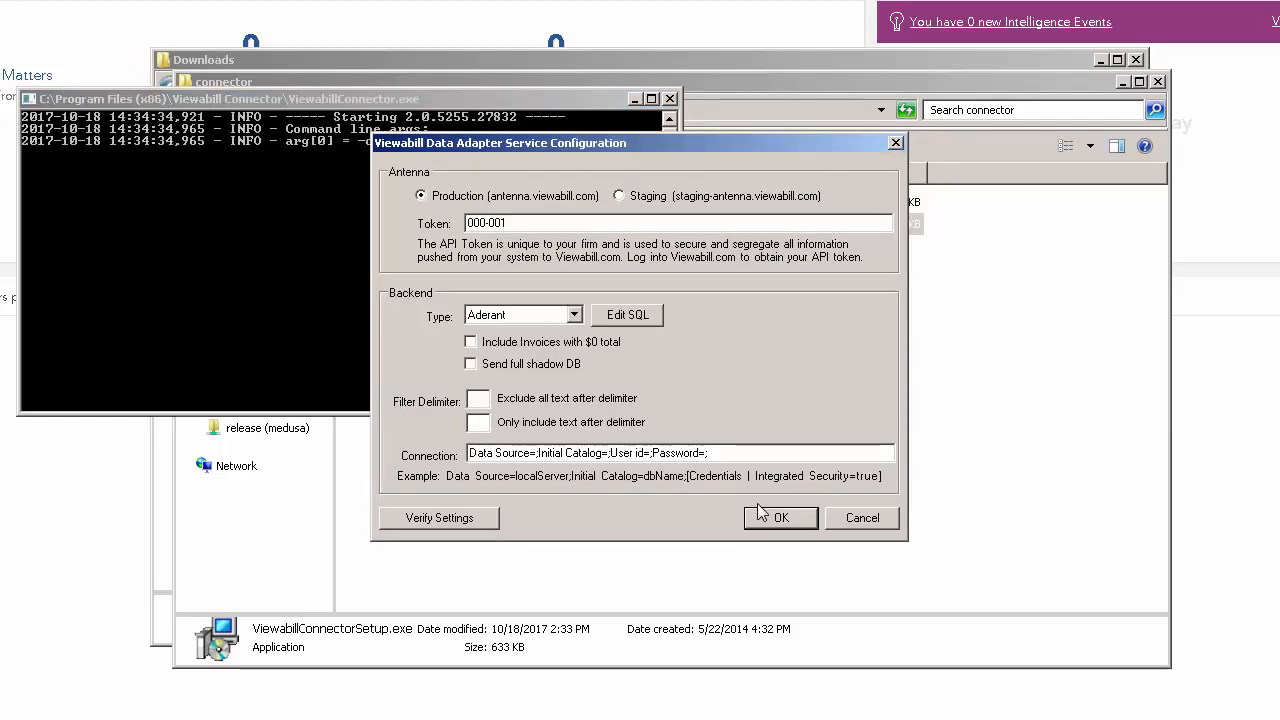
- Paste the API token, keep Aderant as backend, generate its SQL files and enable Send full shadow DB
left_click(775, 517)
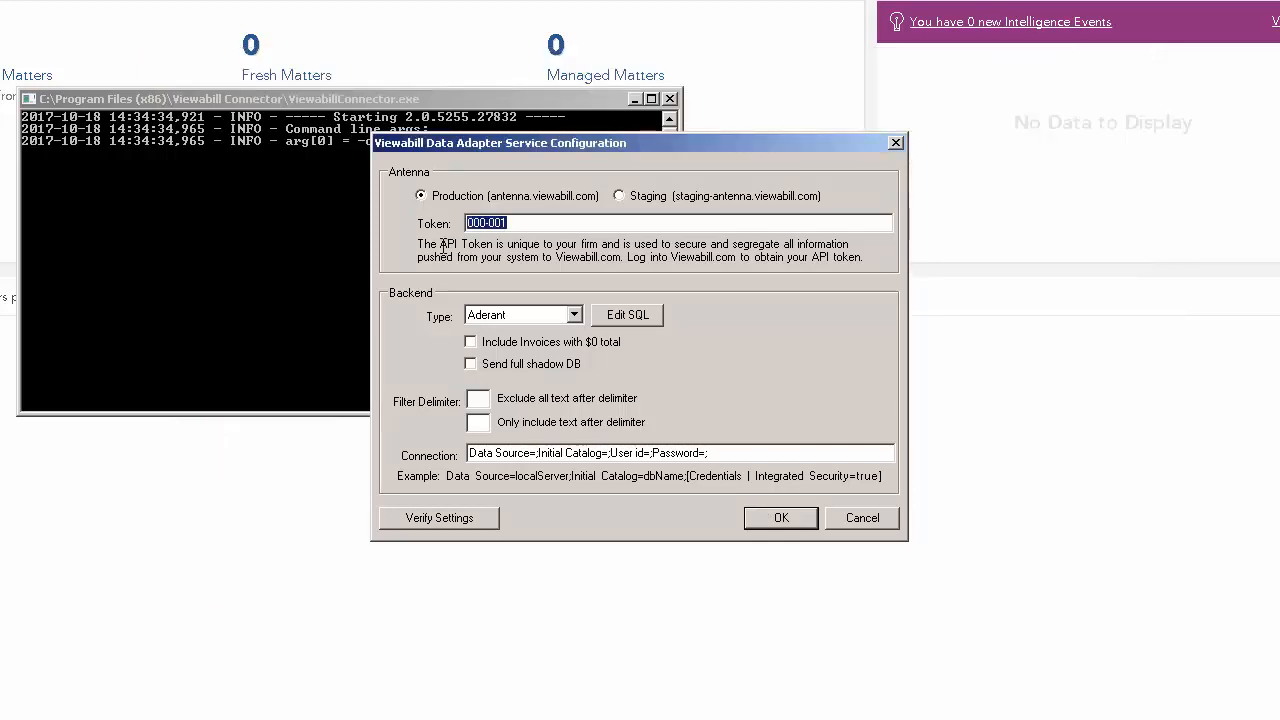
key("ctrl+v")
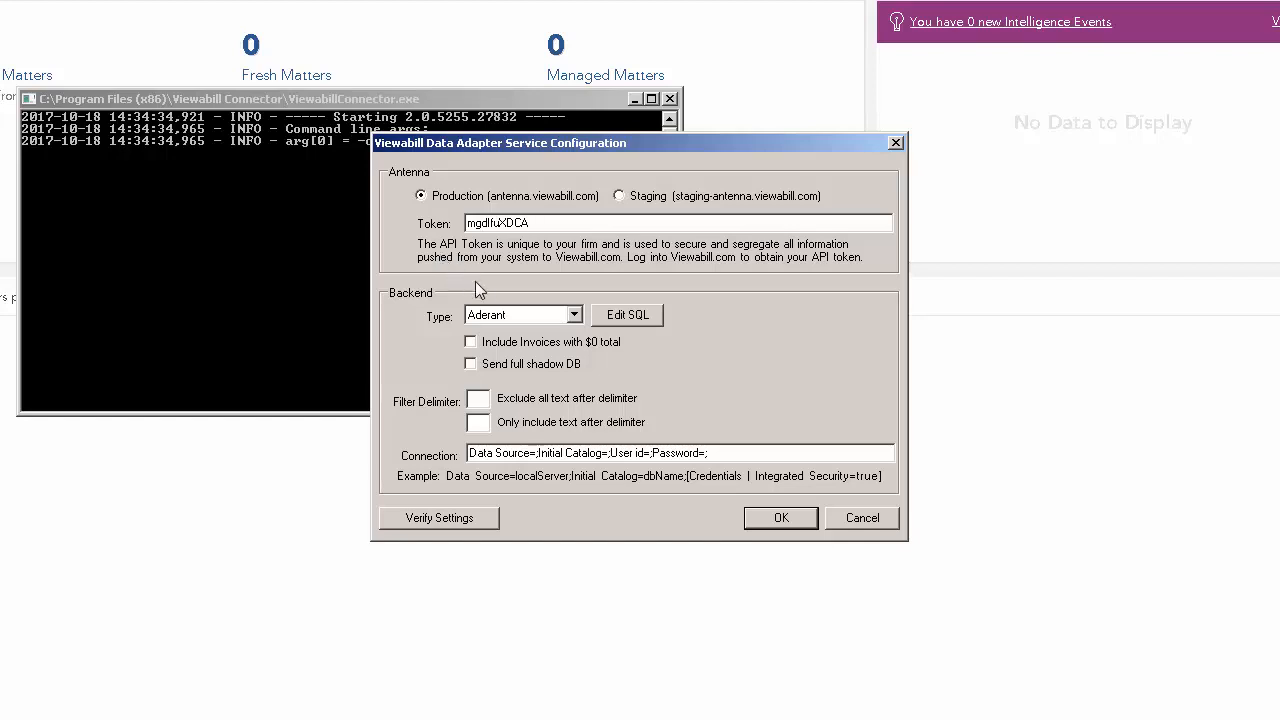
left_click(573, 316)
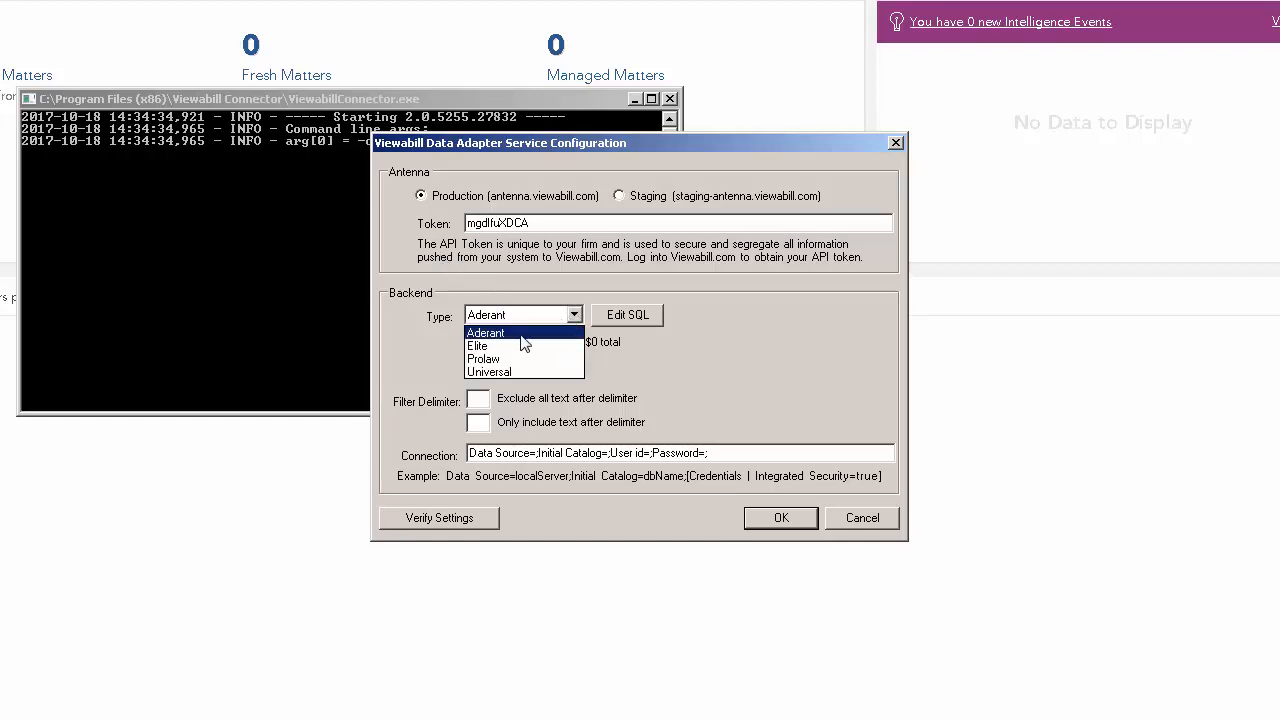
left_click(520, 334)
left_click(650, 316)
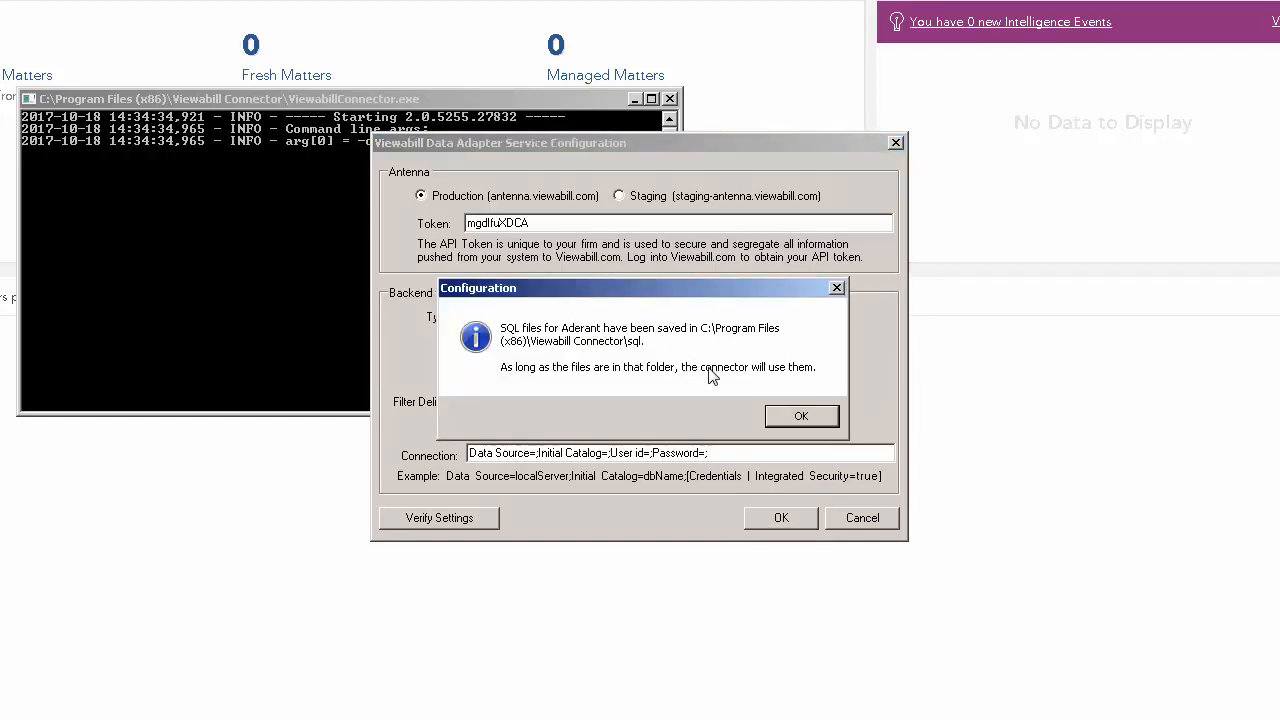
left_click(799, 417)
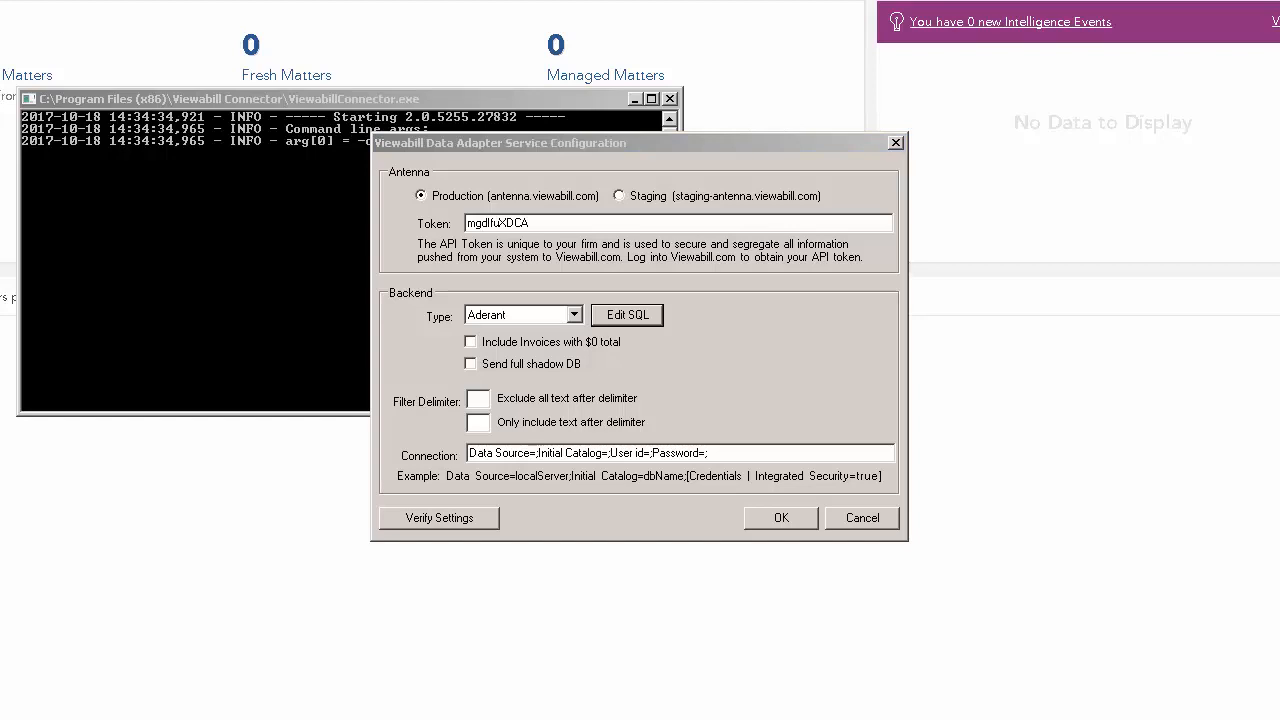
left_click(471, 364)
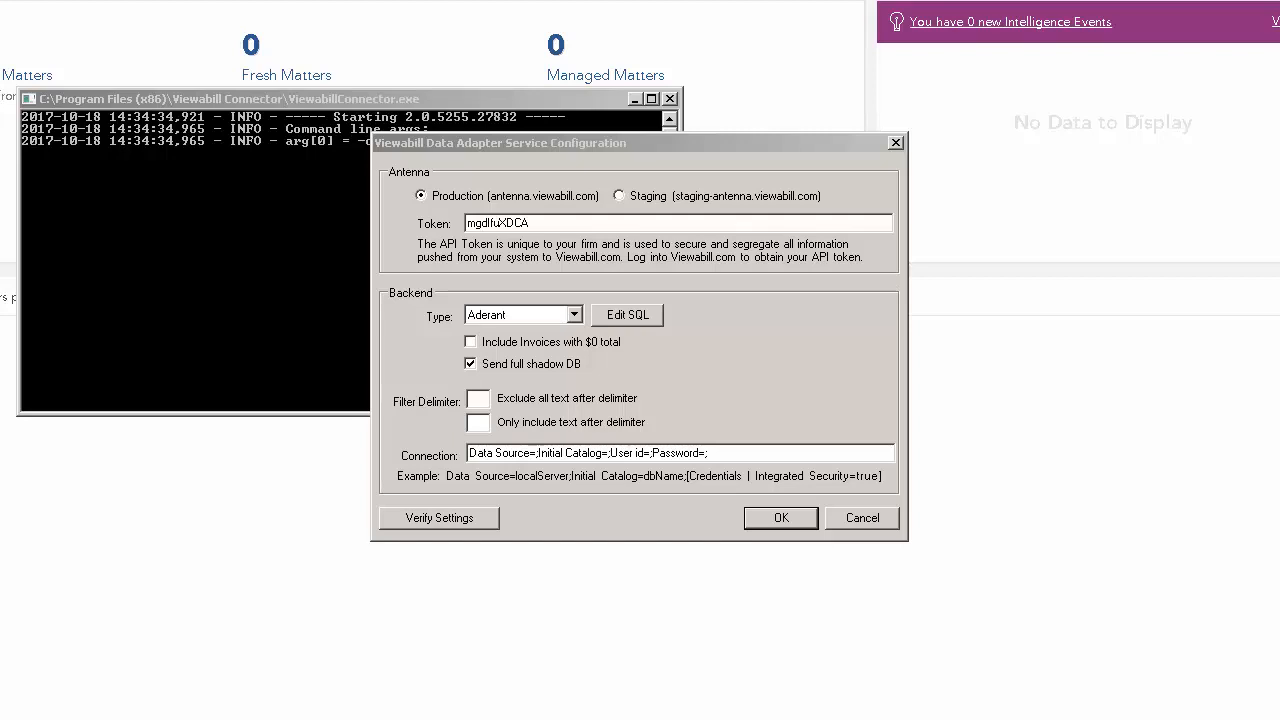
- Fill the connection string with server Server1, catalog AderantDatabase, and the database user id and password
left_click(536, 451)
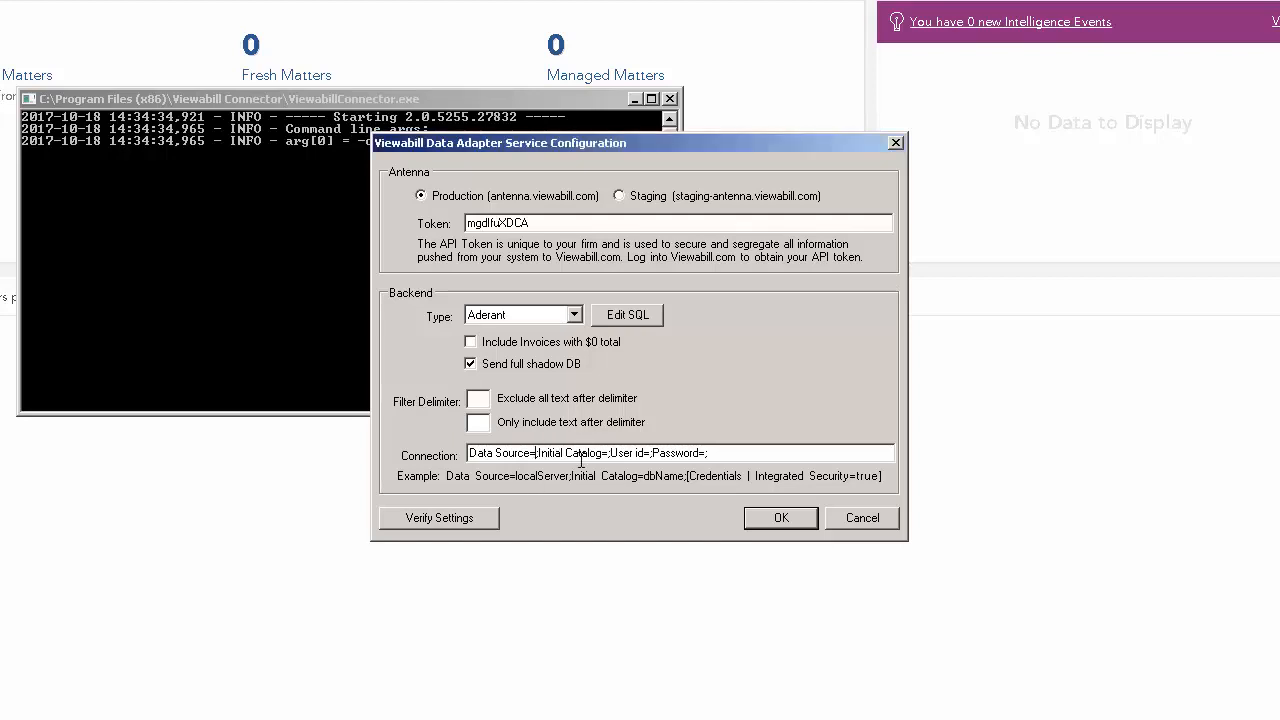
type("Server1")
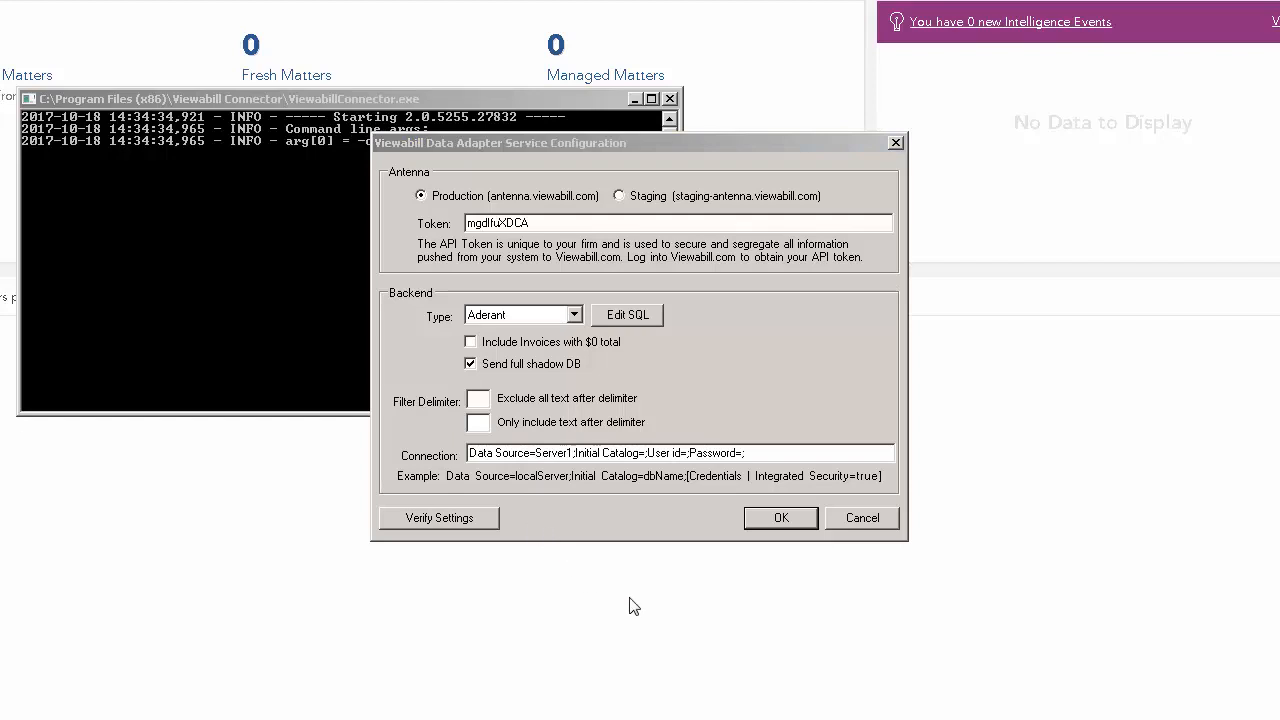
left_click(645, 453)
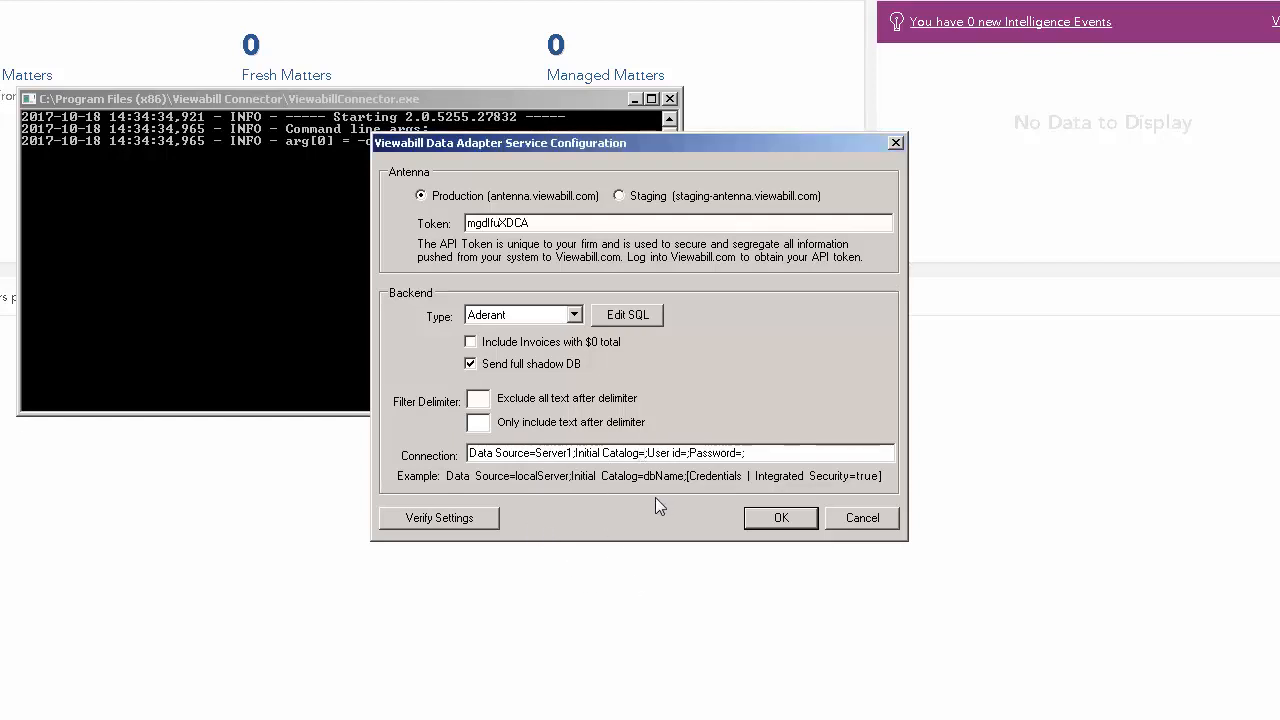
type("AderantDatabase")
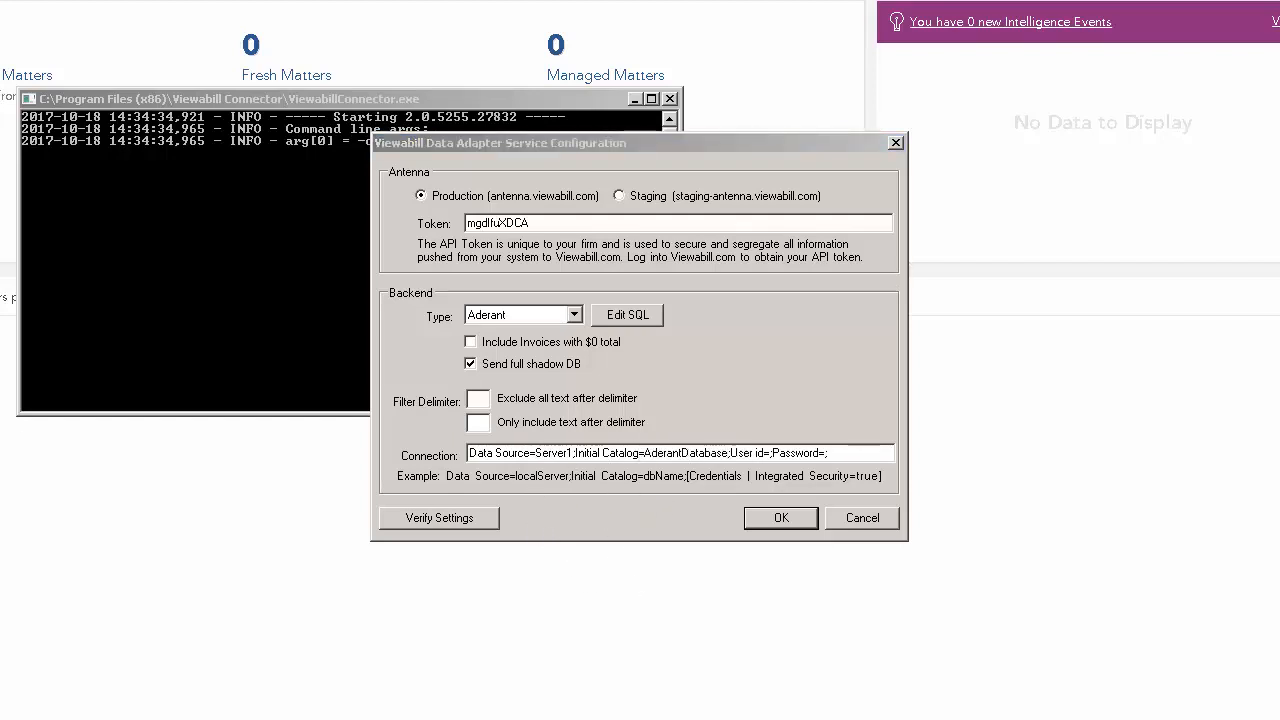
left_click(766, 454)
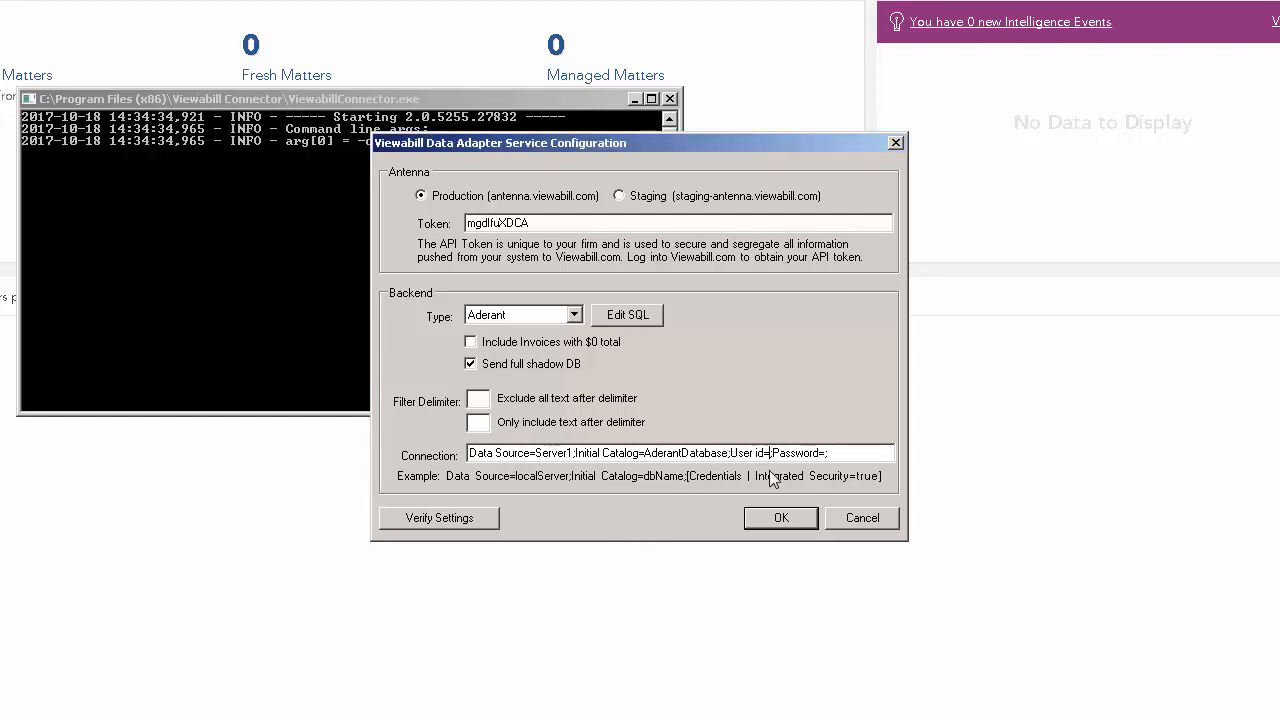
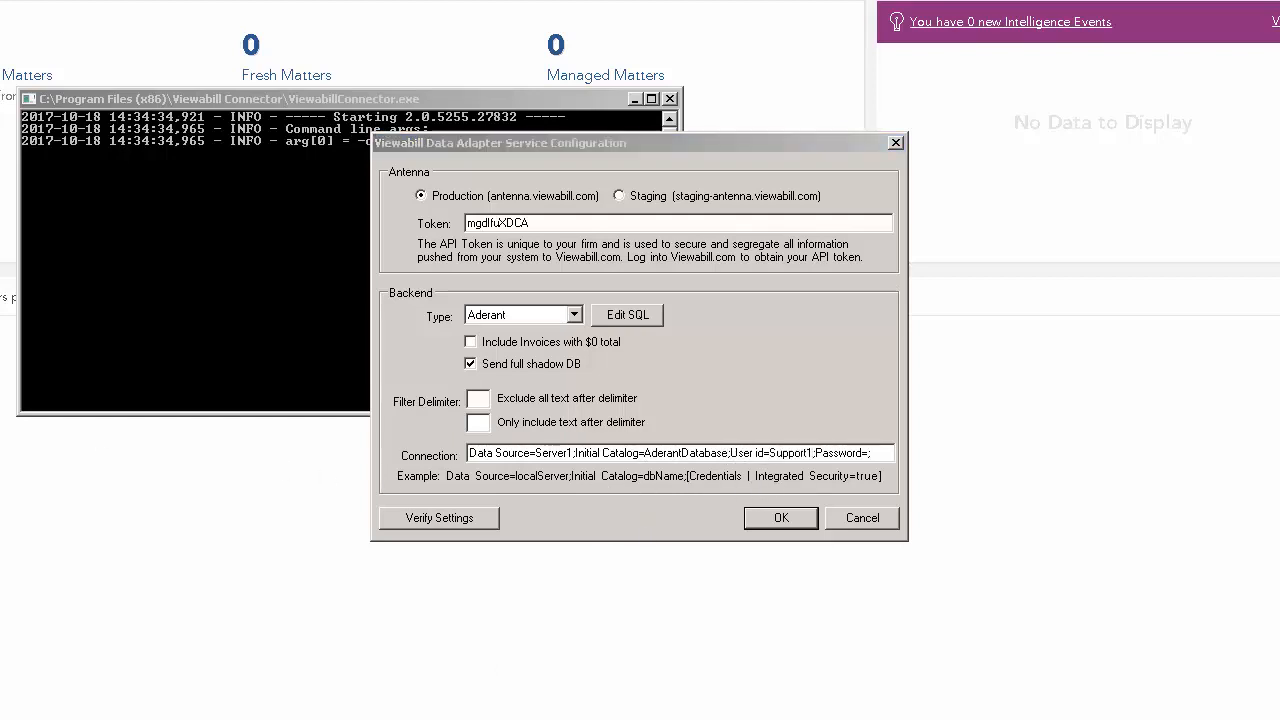
left_click(867, 453)
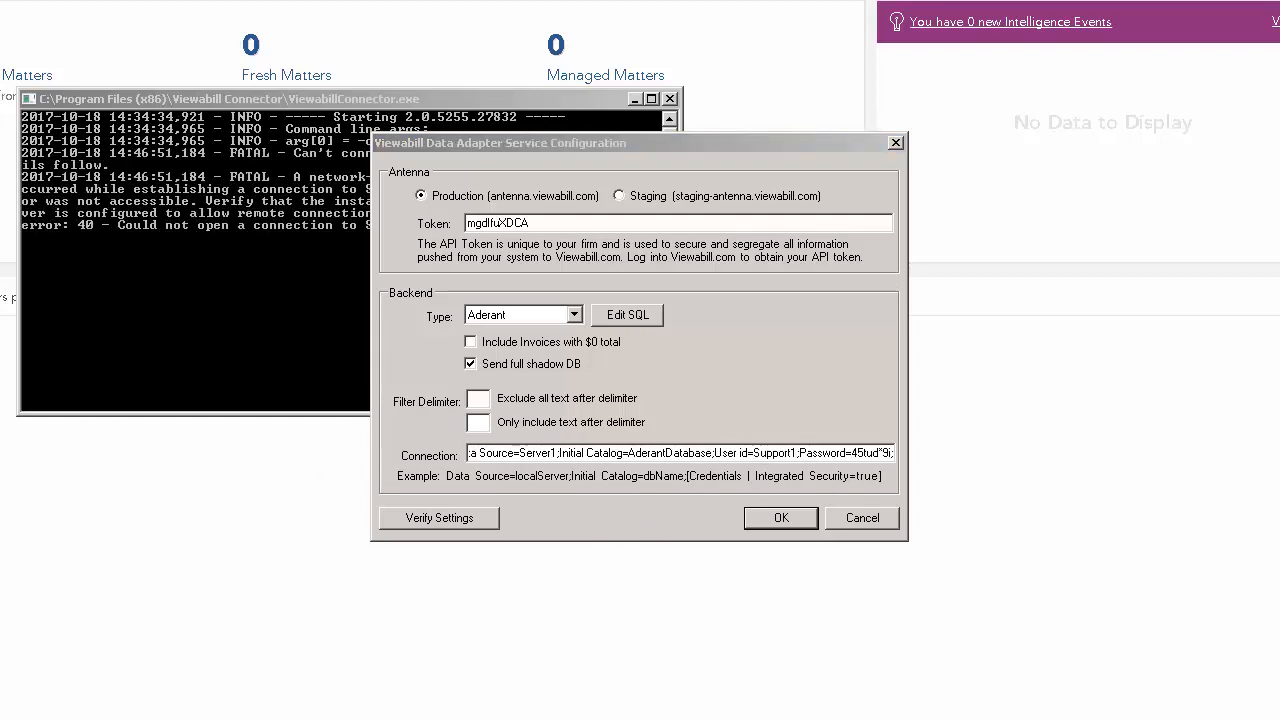
- Verify the settings, save the connector configuration and finish the setup wizard
left_click(447, 518)
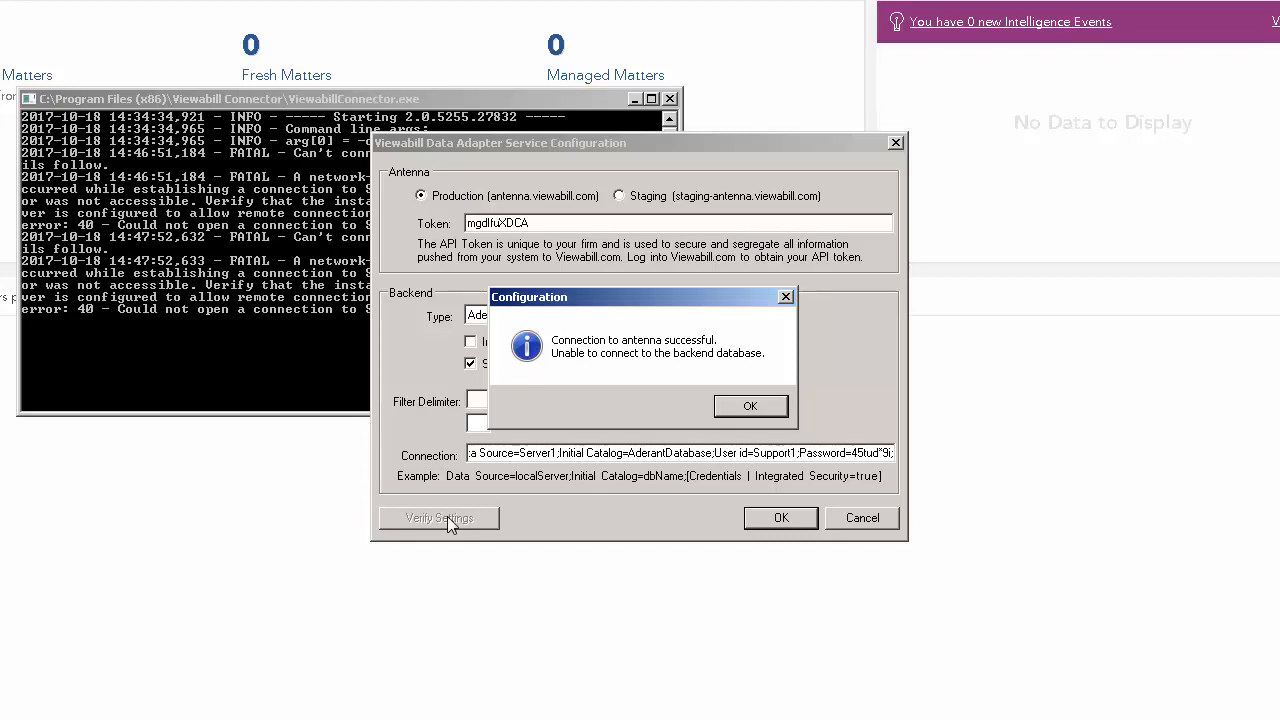
left_click(749, 405)
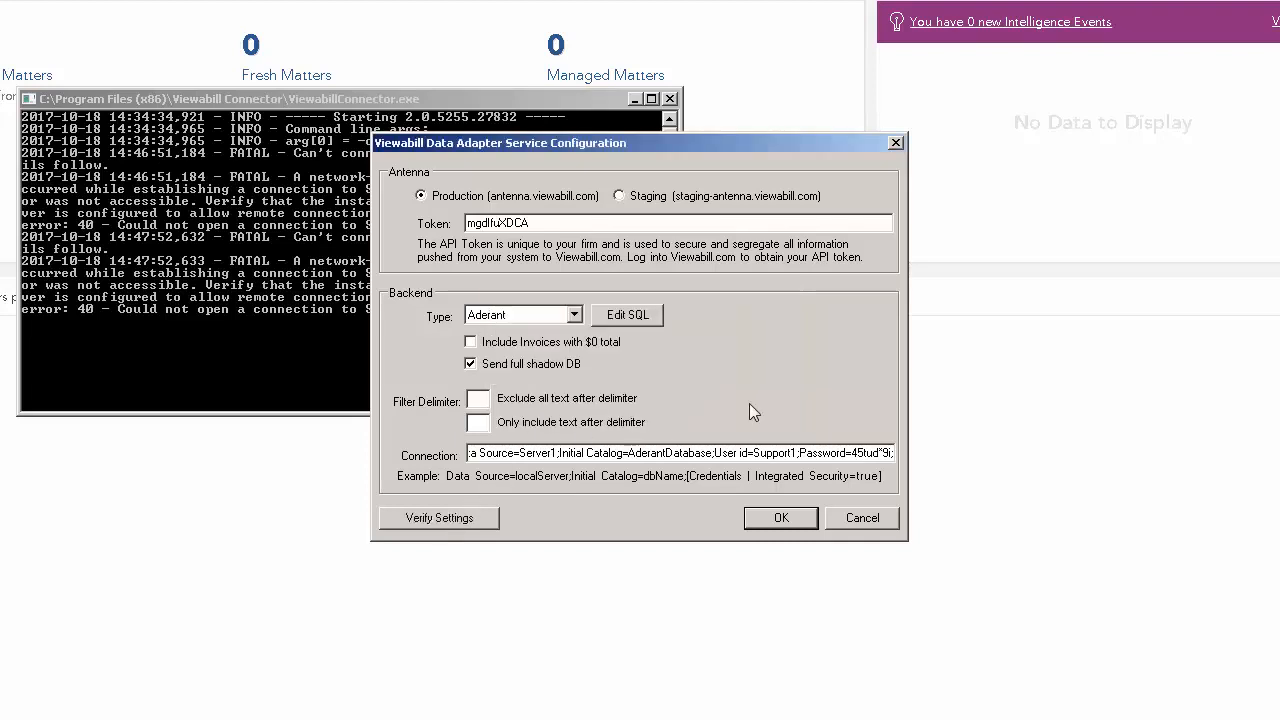
left_click(781, 519)
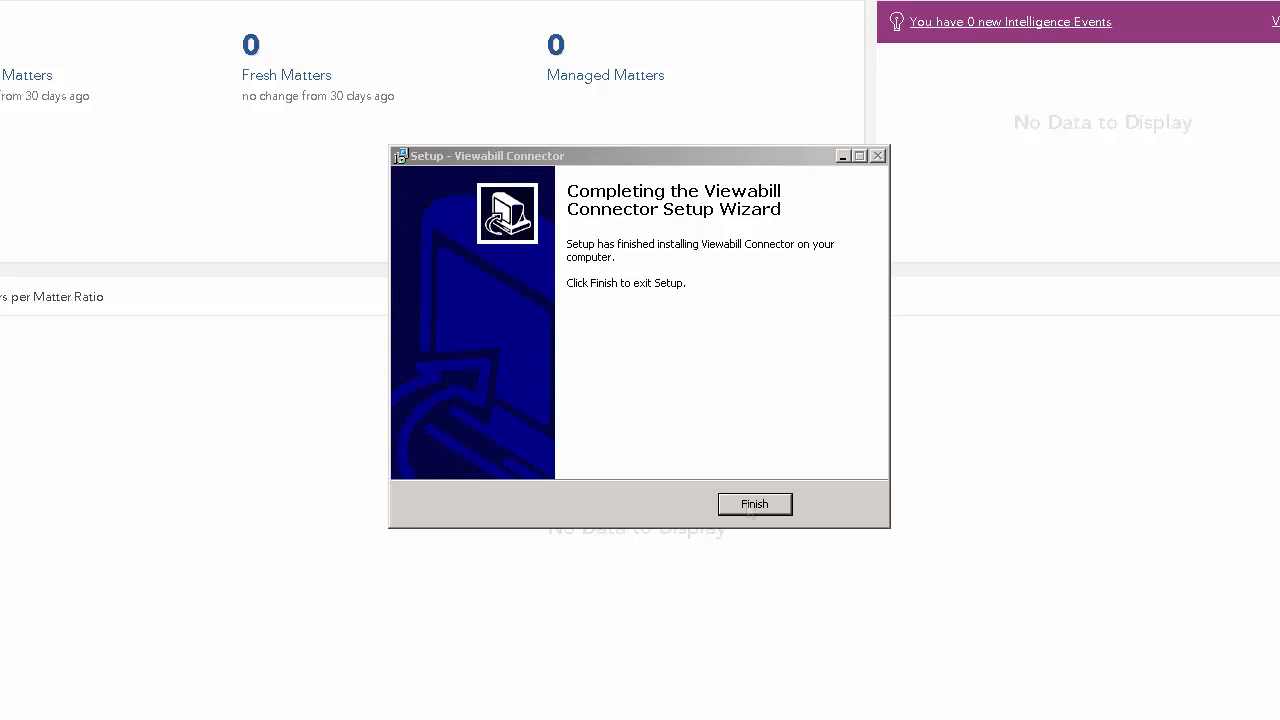
left_click(753, 505)
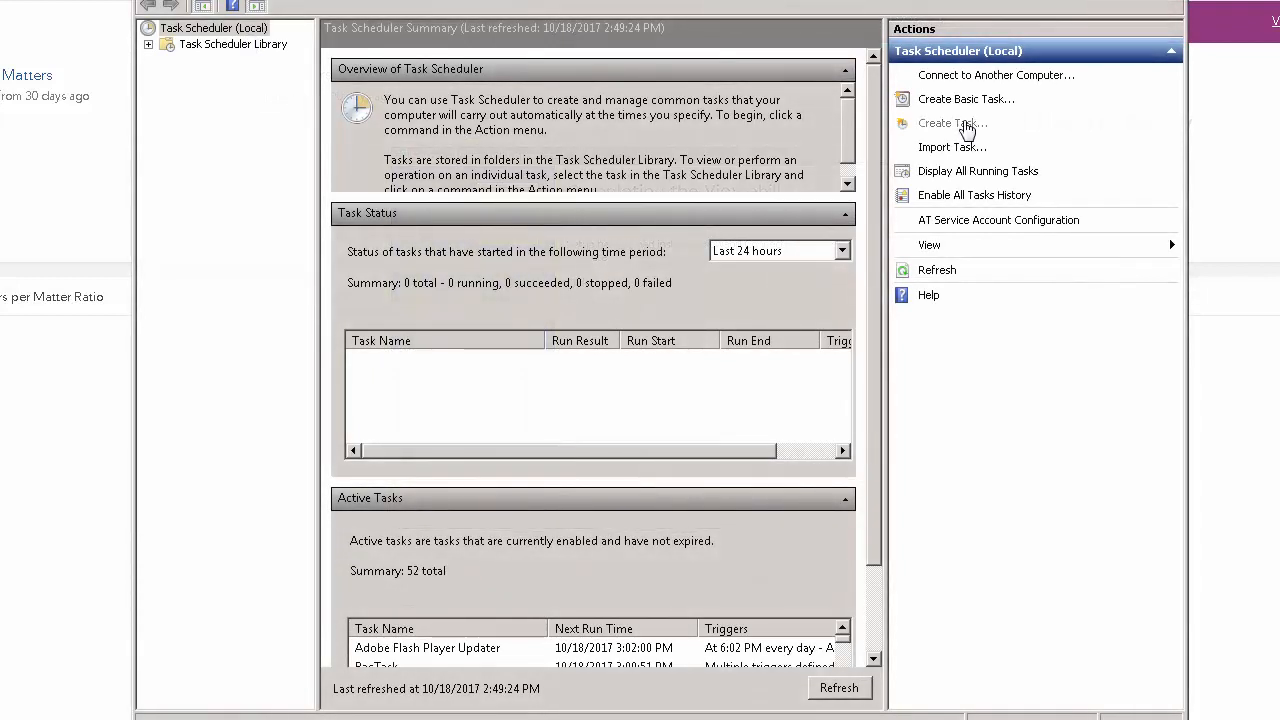
- Create a task named Viewabill Connector Synchronization that runs whether the user is logged on or not
left_click(960, 124)
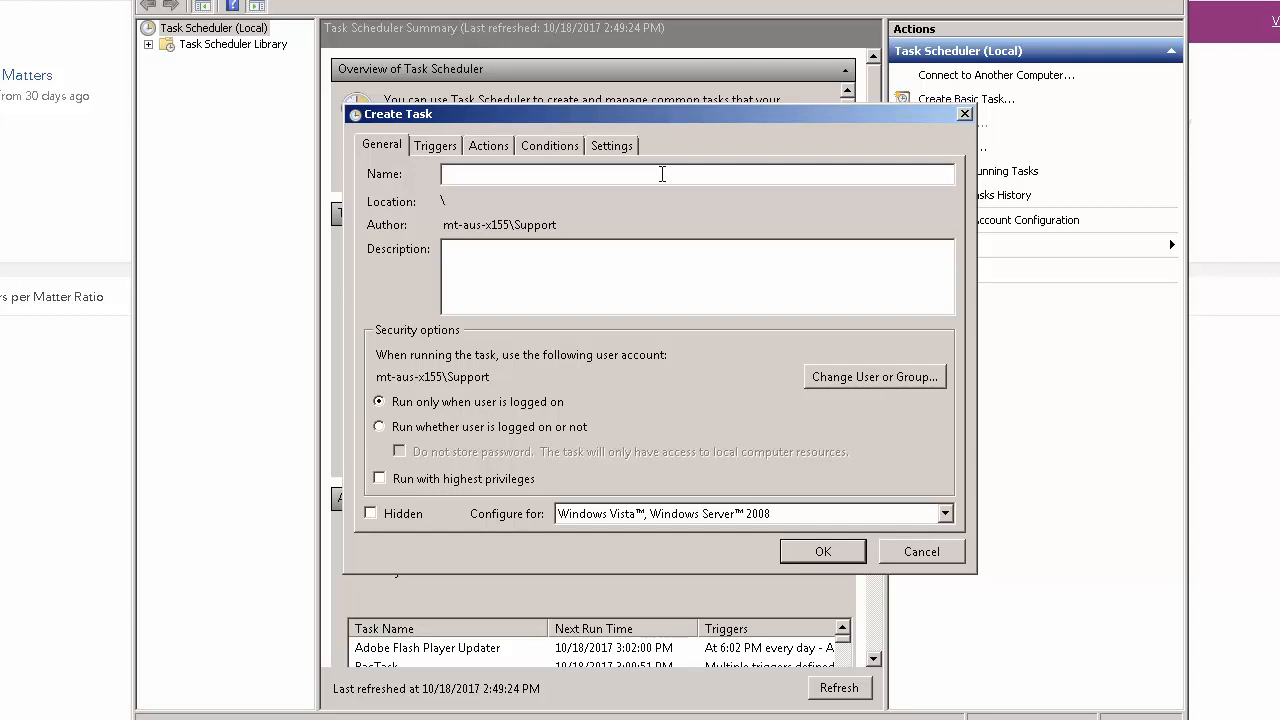
type("Viewabill Connector Synchronization")
left_click(379, 427)
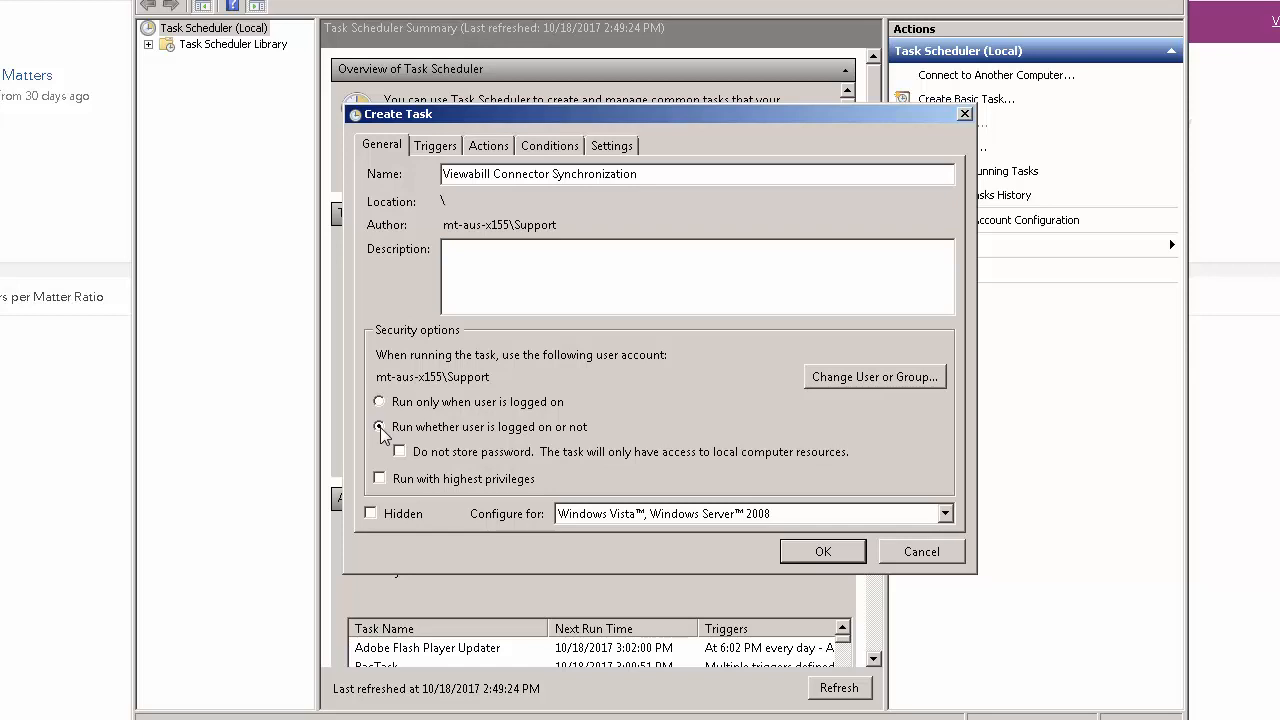
- Add a Daily trigger starting at 1:58 AM
left_click(445, 148)
left_click(407, 505)
left_click(379, 229)
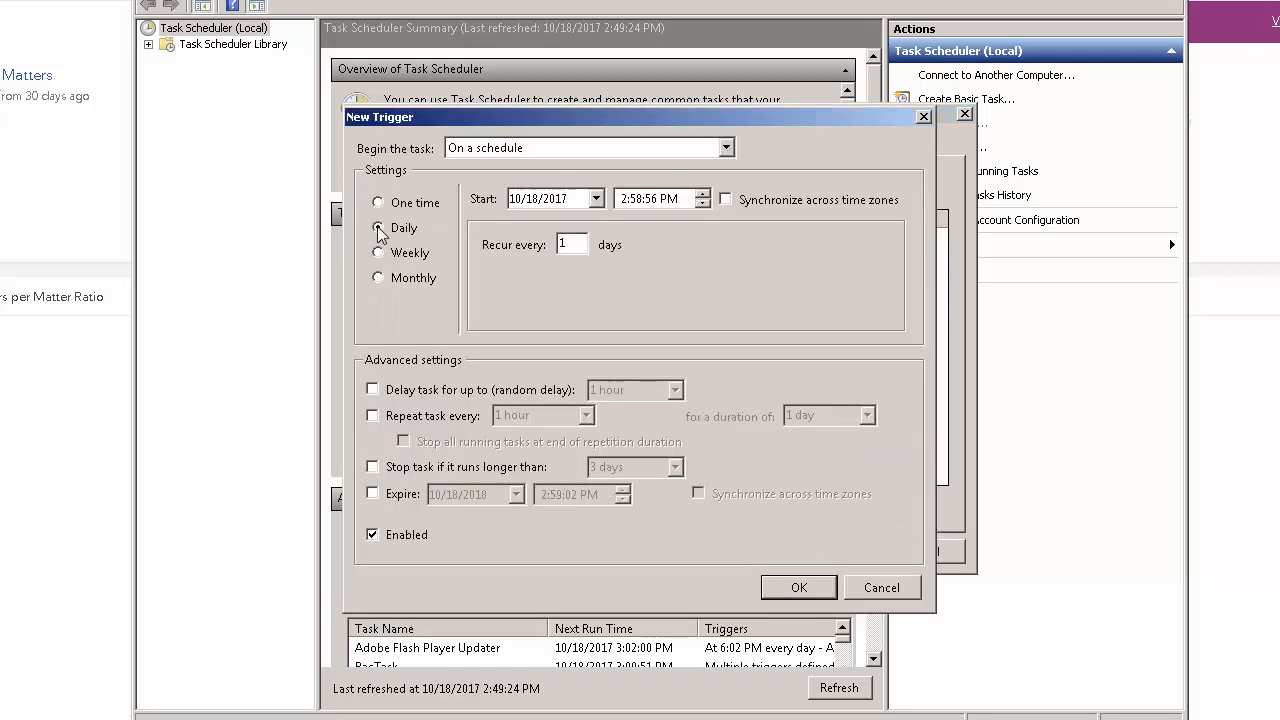
left_click(704, 194)
left_click(704, 194)
type("1")
left_click(669, 203)
key("a")
left_click(786, 586)
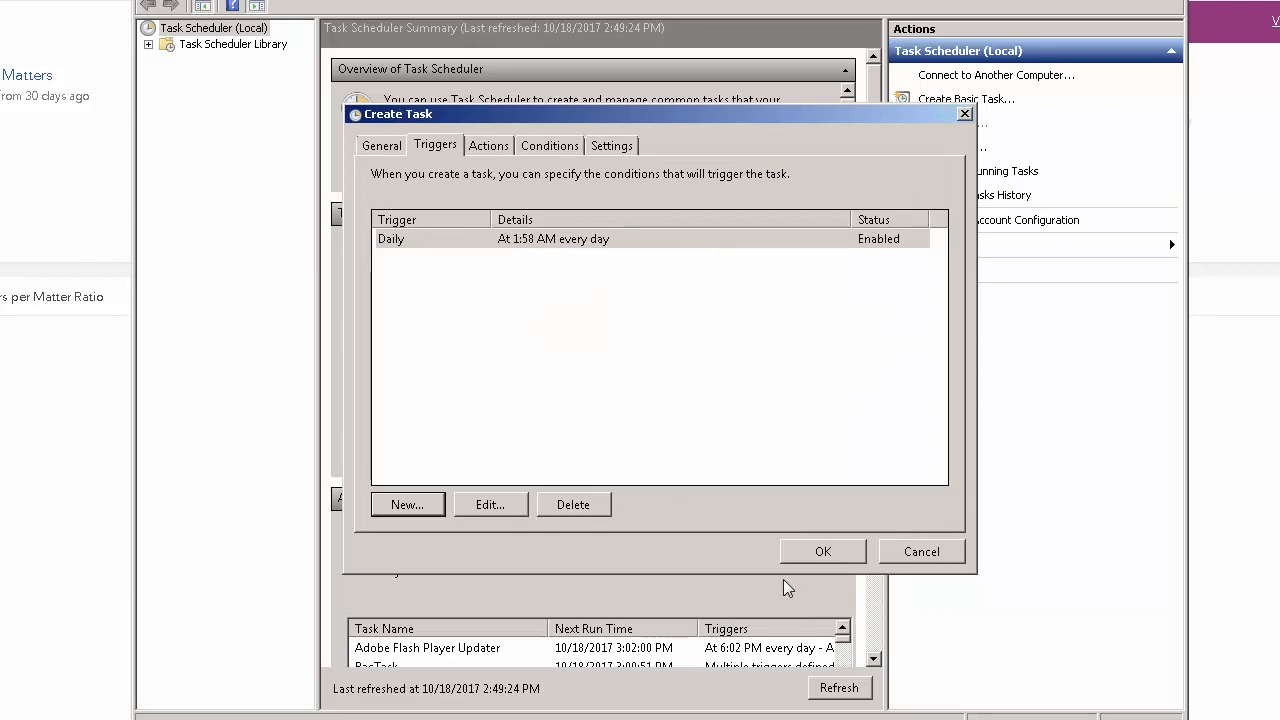
- Add an action running ViewabillConnector.exe -s from its install folder, then save the task with the account password
left_click(490, 147)
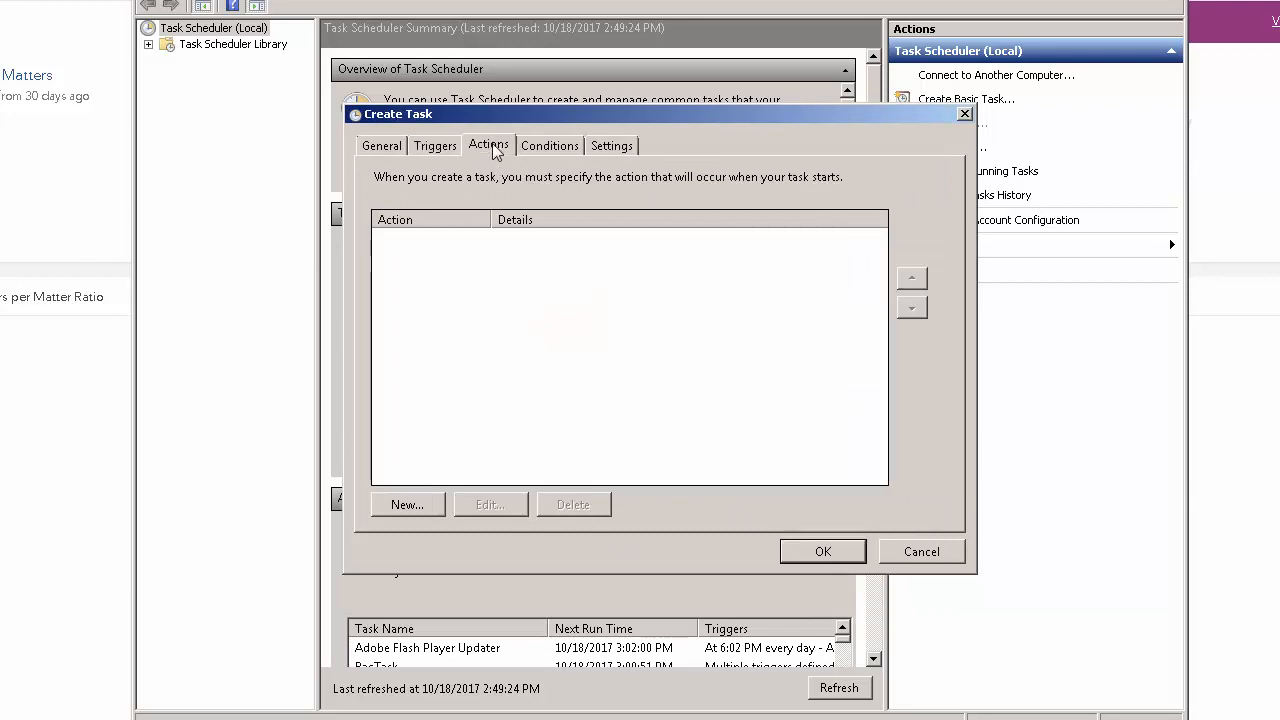
left_click(418, 504)
left_click(613, 272)
type("C:\\Program Files (x86)\\Viewabill Connector\\ViewabillConnector.exe")
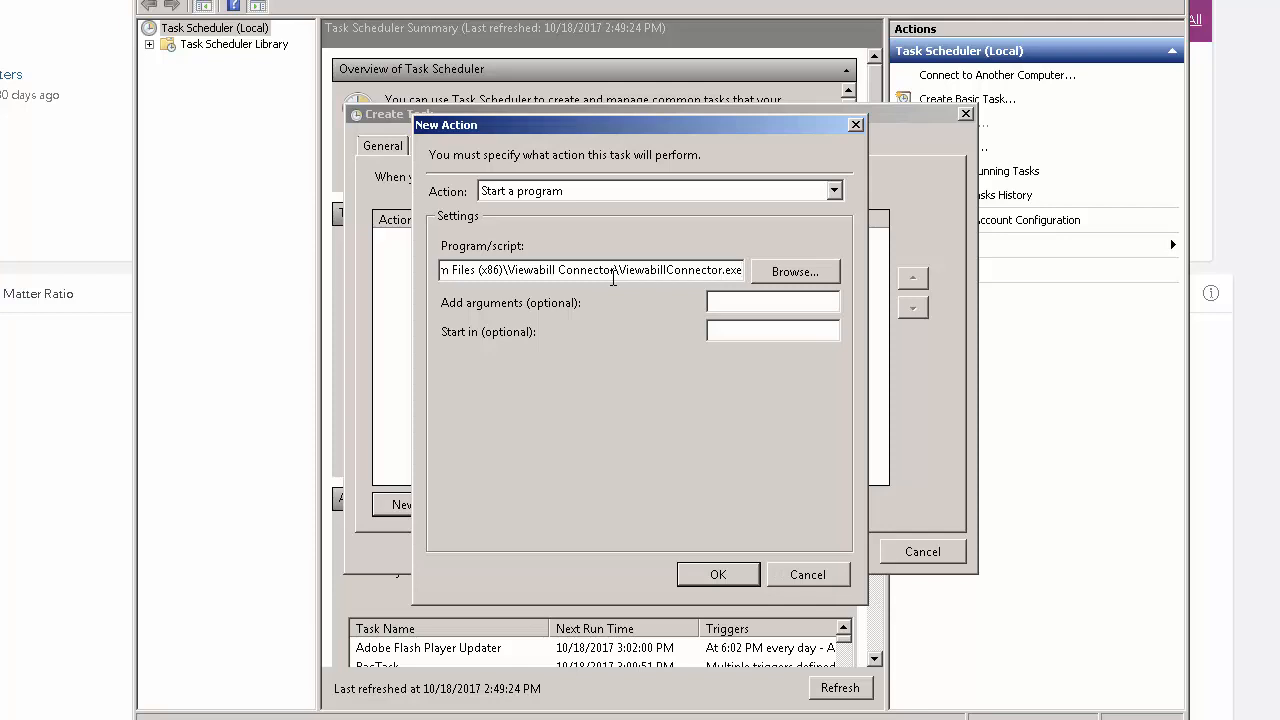
left_click(767, 306)
type("-s")
left_click(760, 332)
key("ctrl+v")
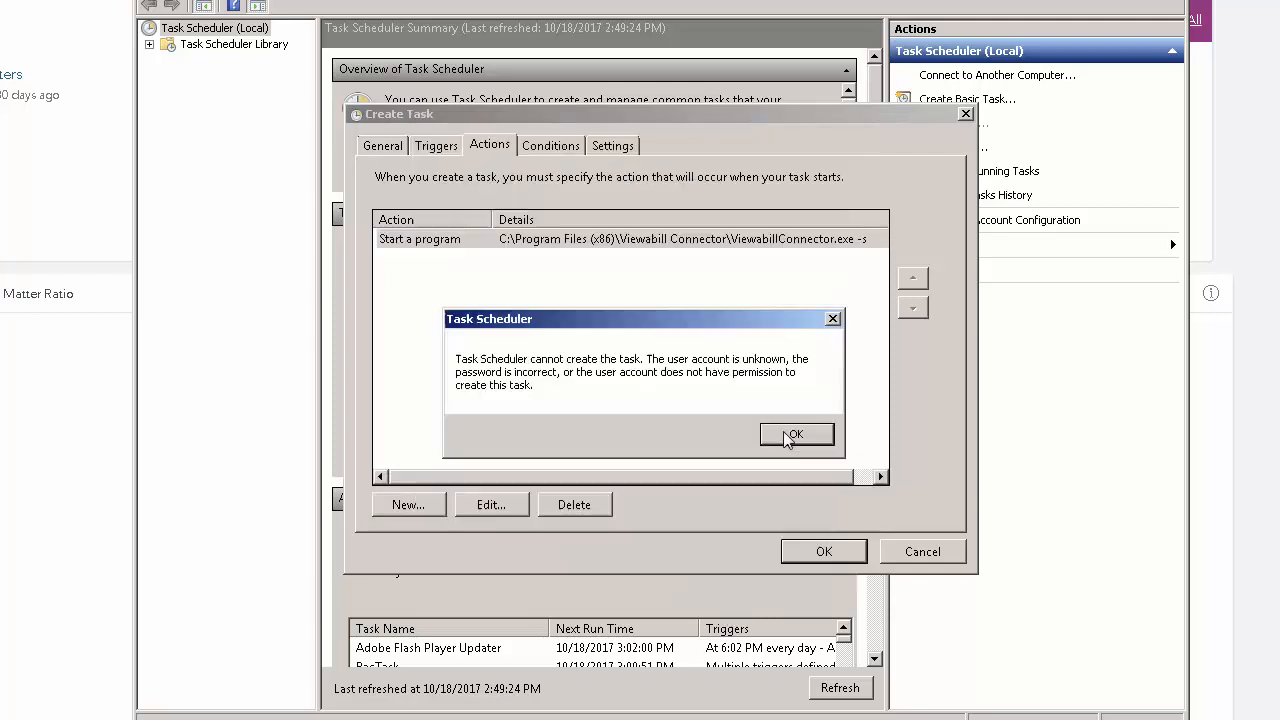
left_click(787, 436)
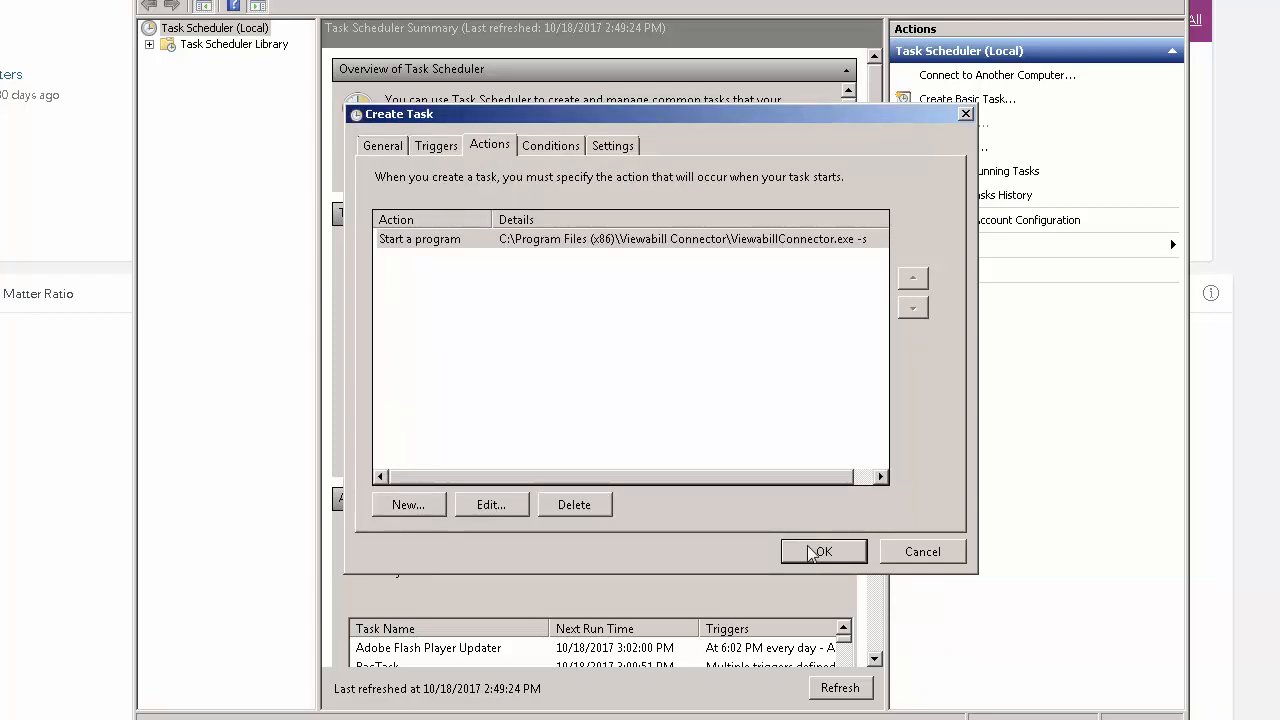
left_click(812, 555)
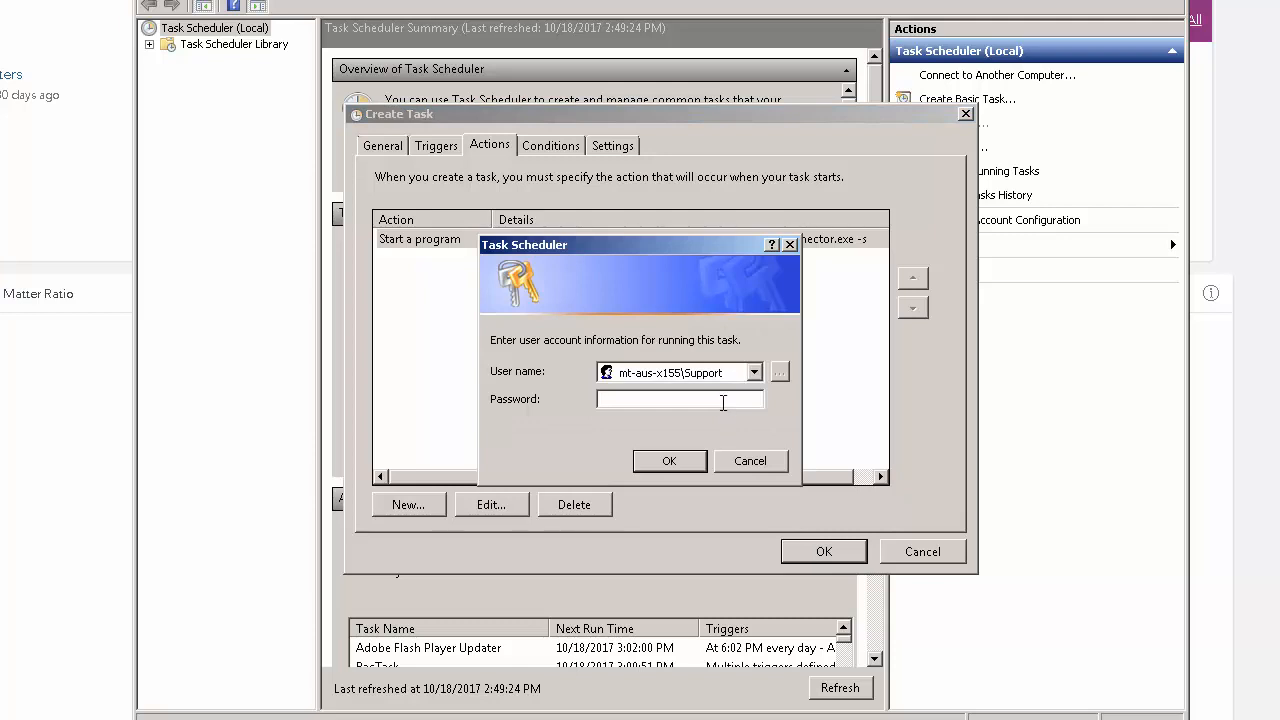
type("••••••••")
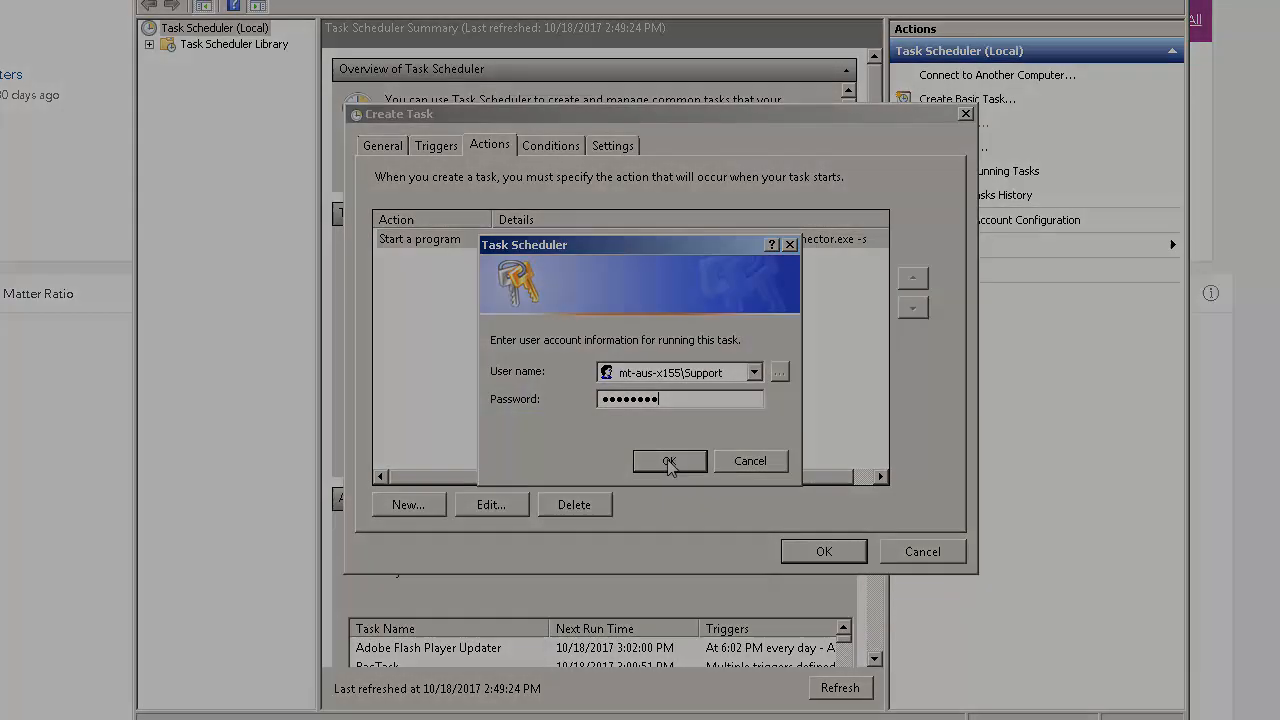